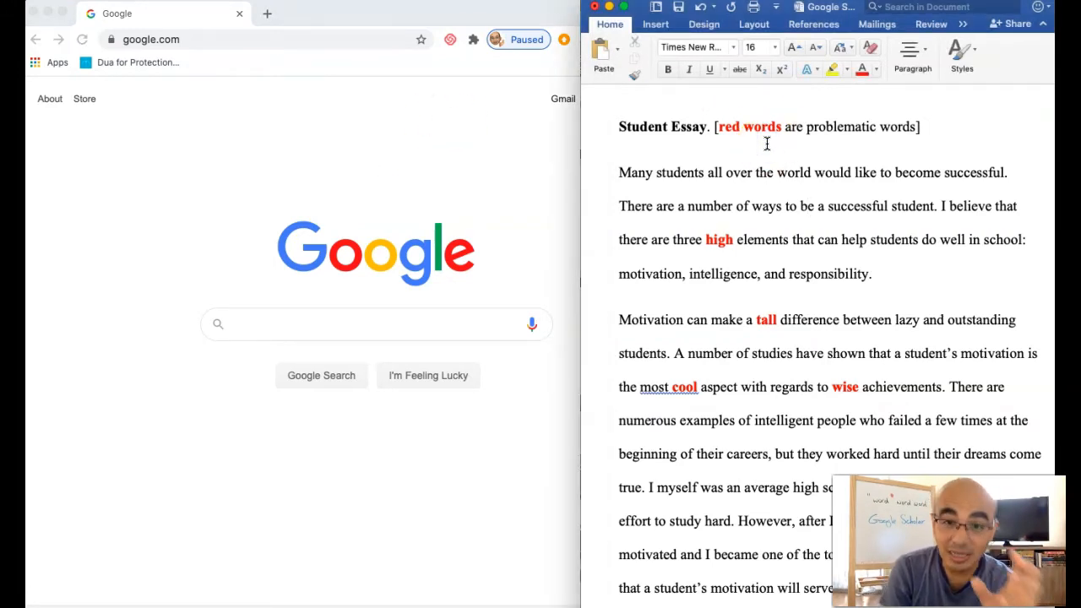
Search the web for "google scholar" in the browser and open the Google Scholar site.
left_click(523, 155)
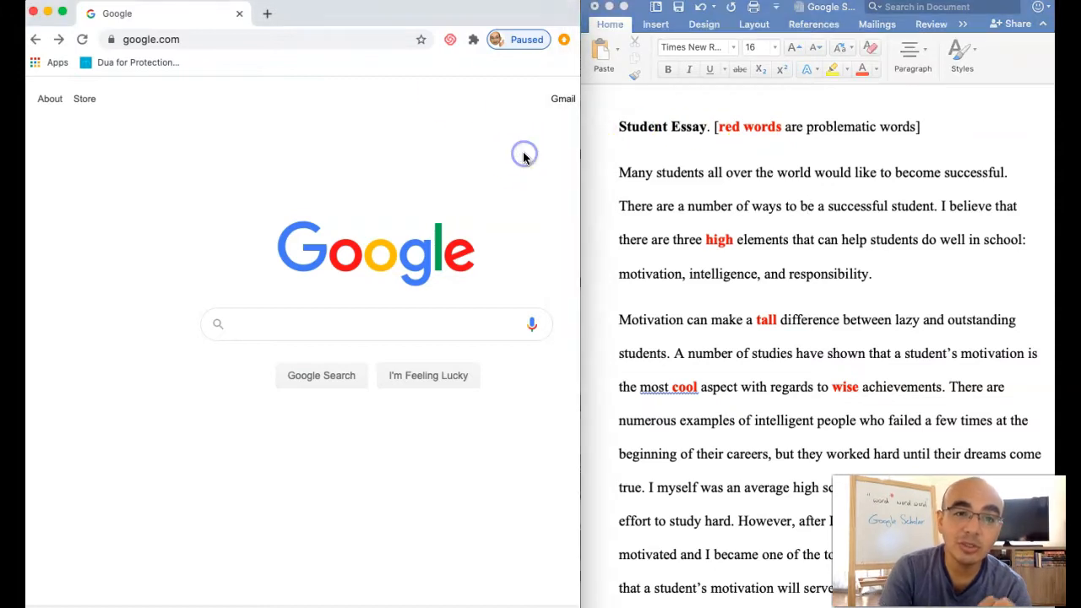
left_click(239, 42)
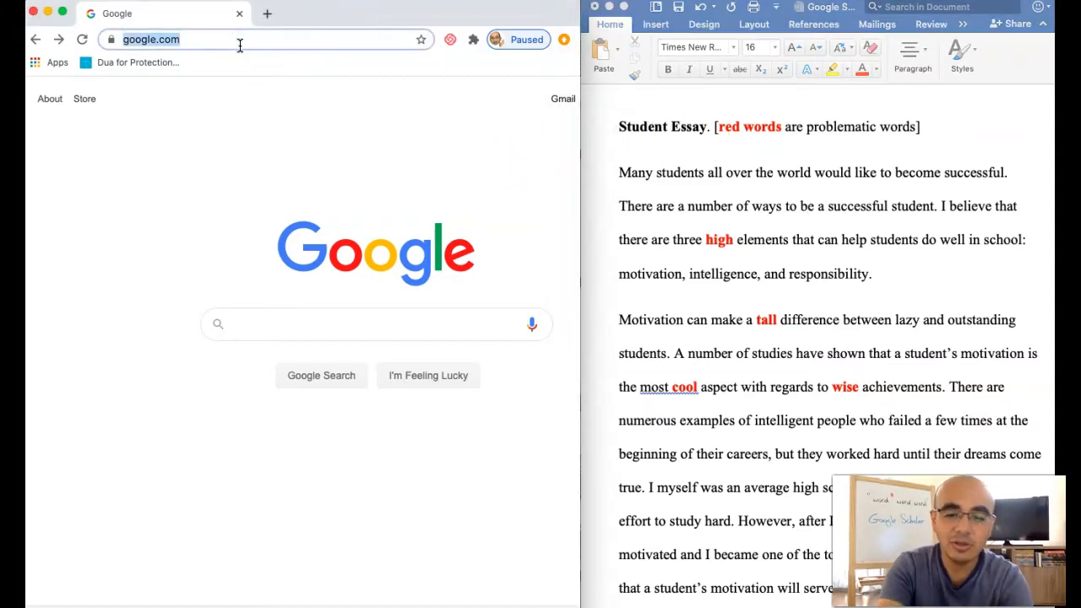
type("google scholar")
key("Return")
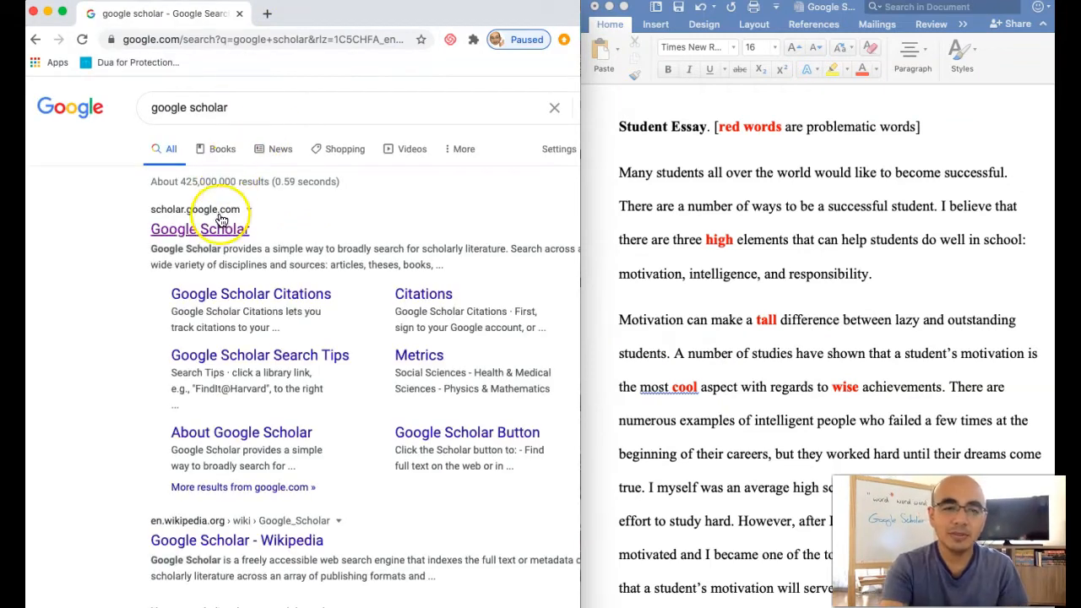
left_click(214, 231)
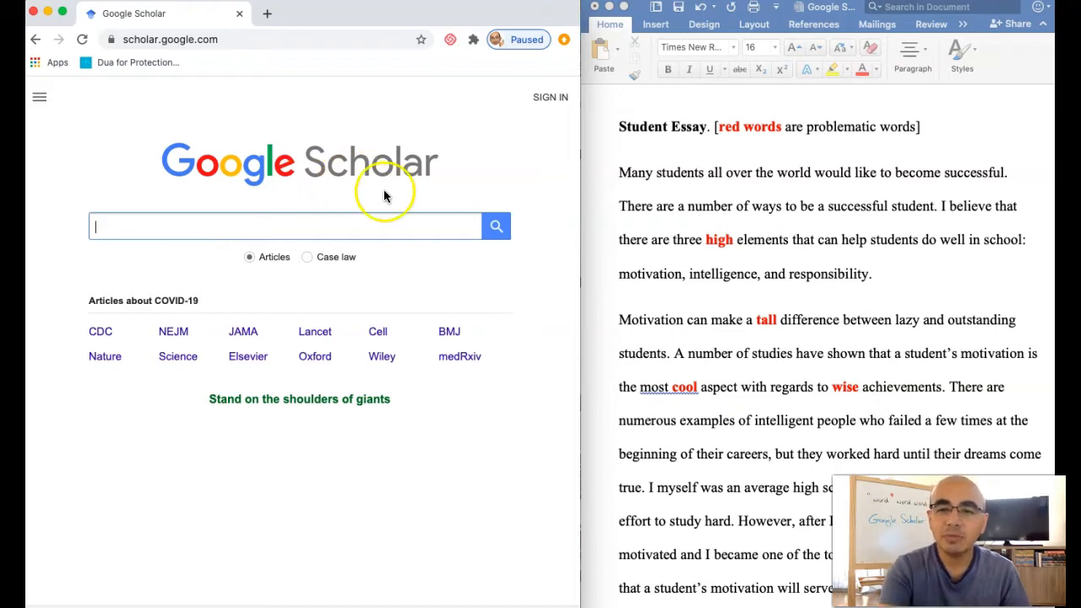
Copy "are three high elements" from the Word essay and enter it in quotation marks as the Google Scholar query.
left_click(666, 281)
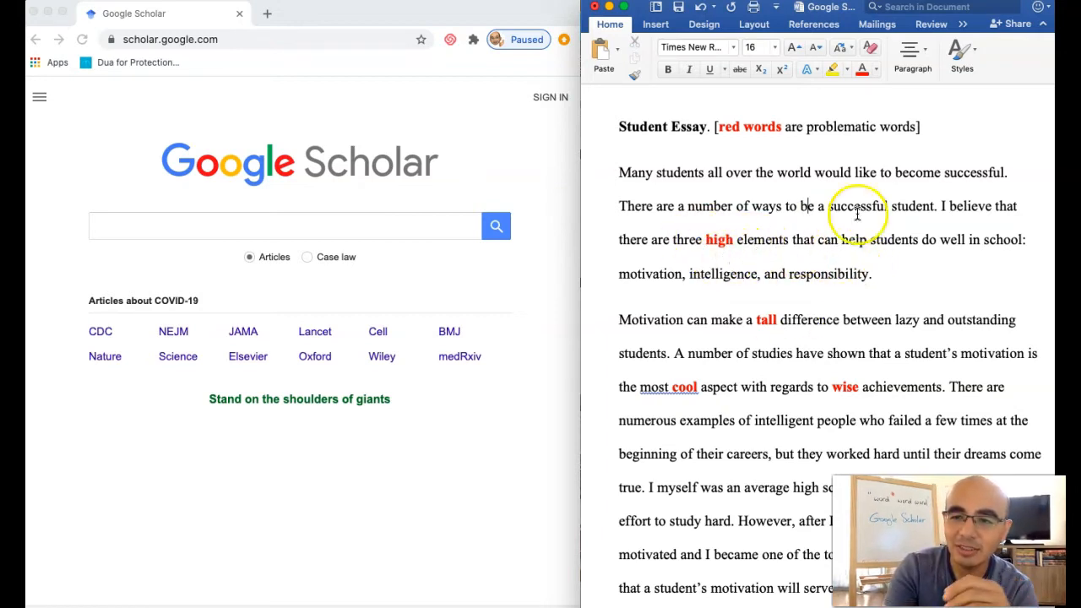
left_click_drag(655, 242, 781, 244)
key("super+c")
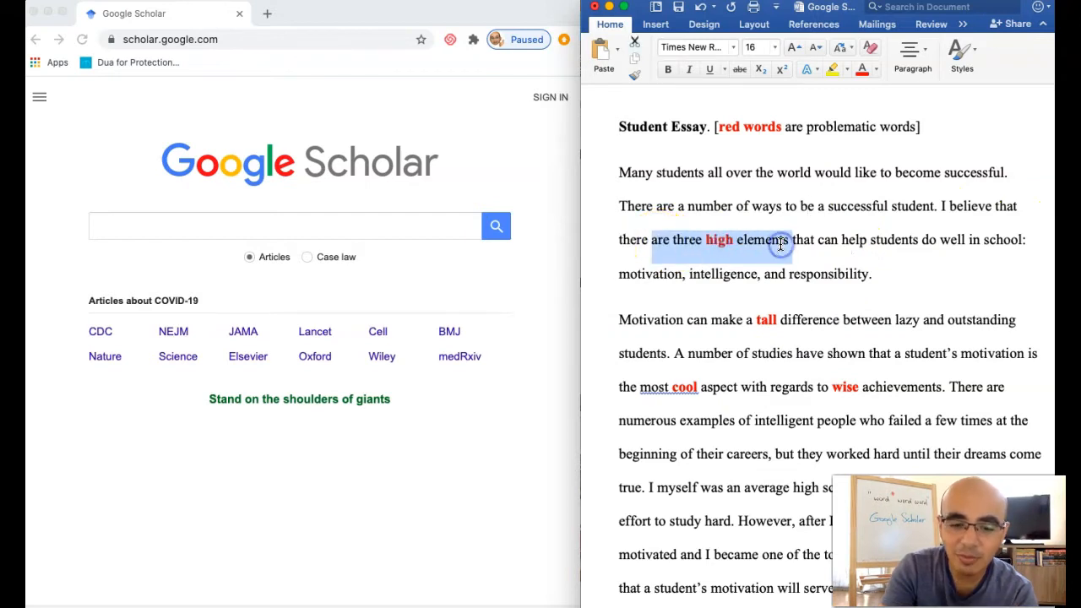
left_click(270, 218)
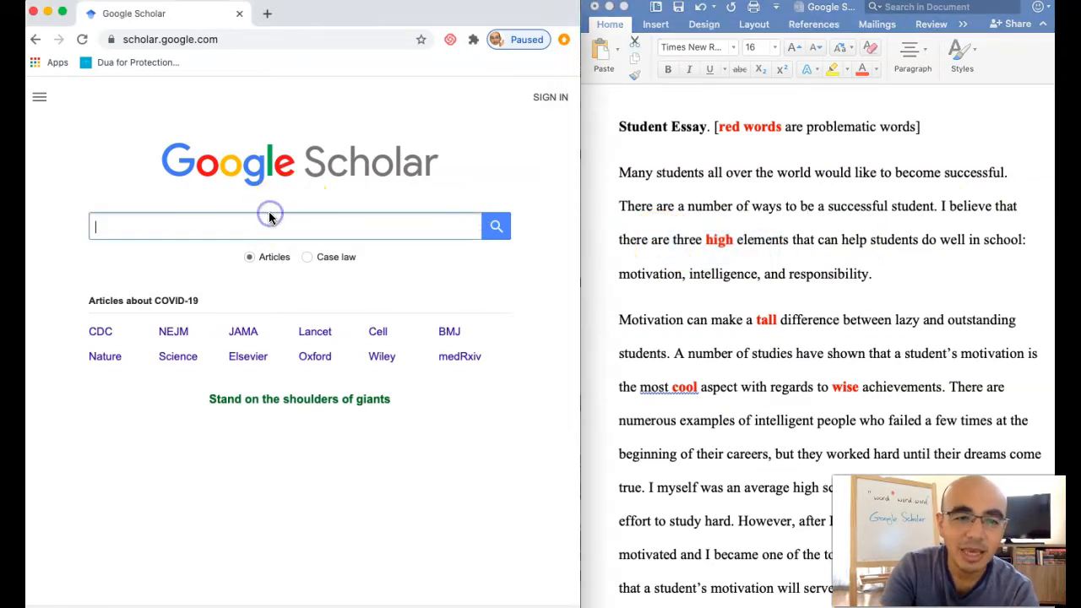
key("super+v")
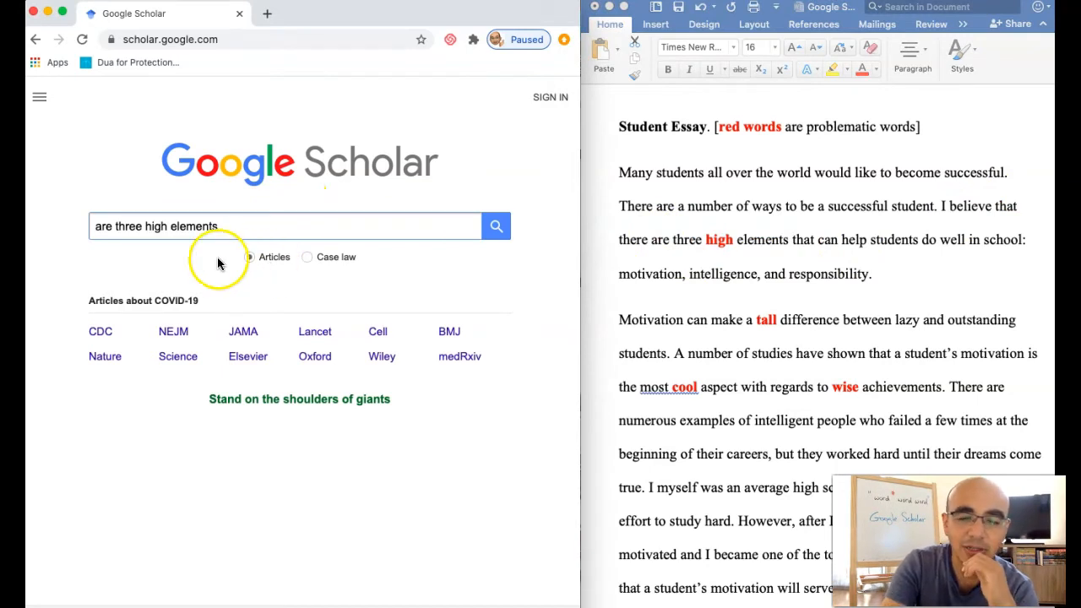
left_click(96, 227)
type("\"")
left_click(245, 225)
key("BackSpace")
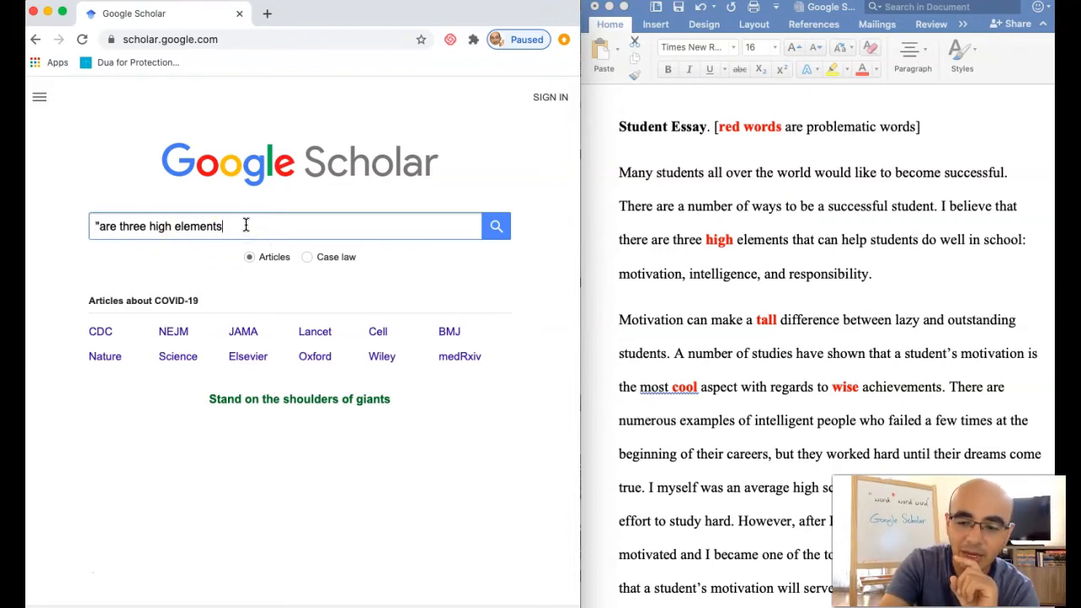
type("\"")
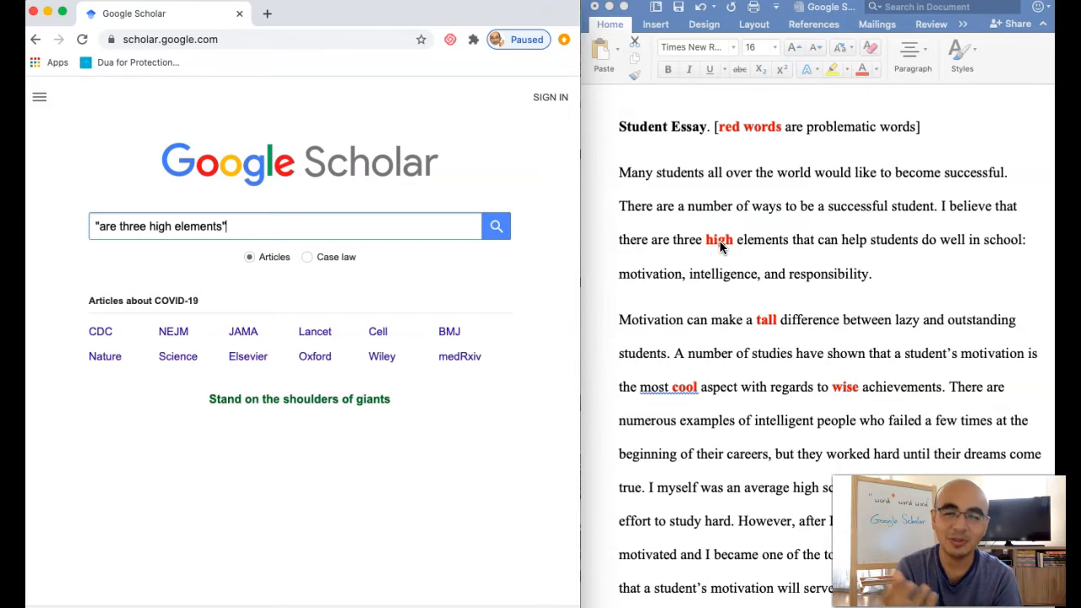
Replace "high" in the query with an asterisk wildcard and look through the search results for "are three * elements".
double_click(157, 228)
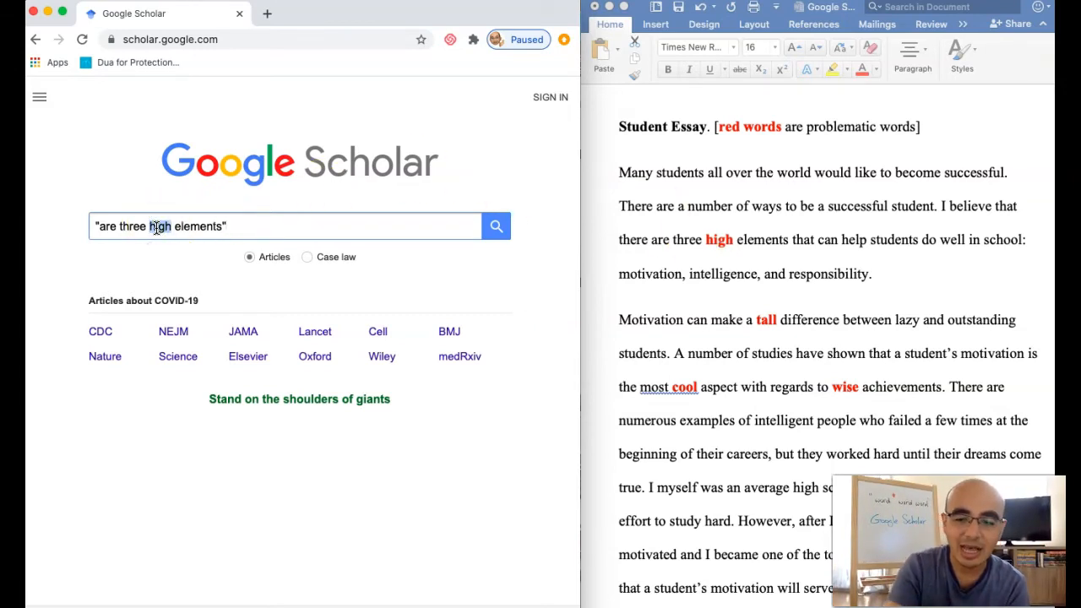
key("BackSpace")
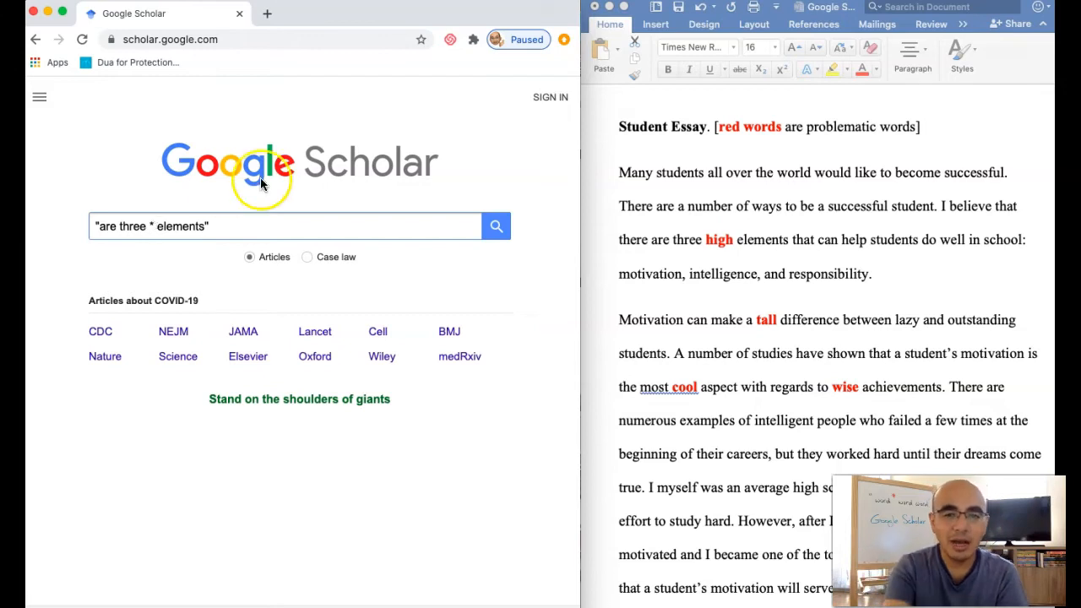
left_click(297, 222)
key("Return")
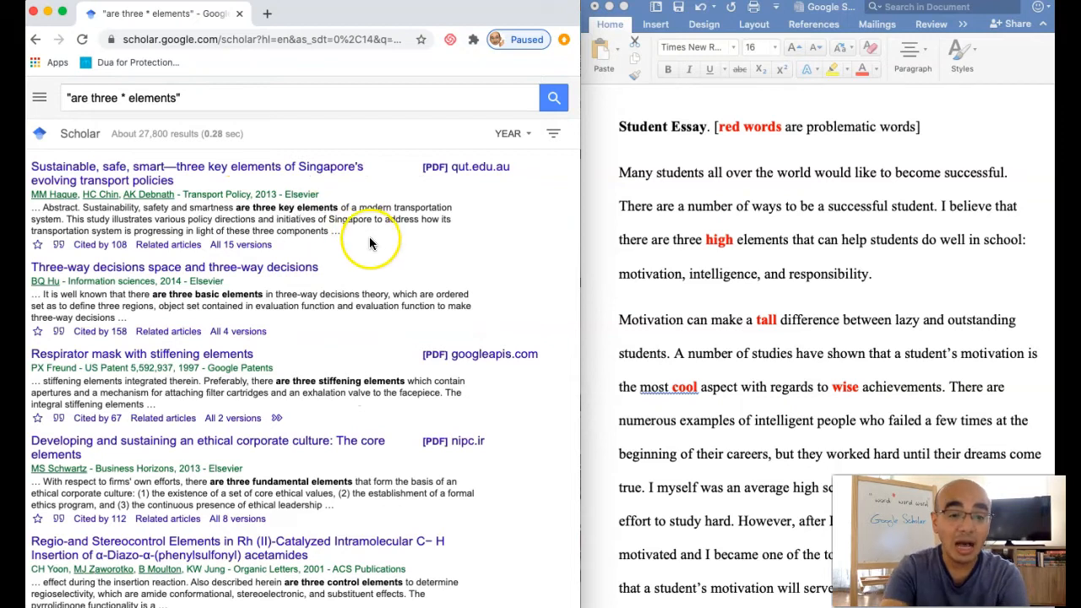
scroll(357, 295, "down", 1)
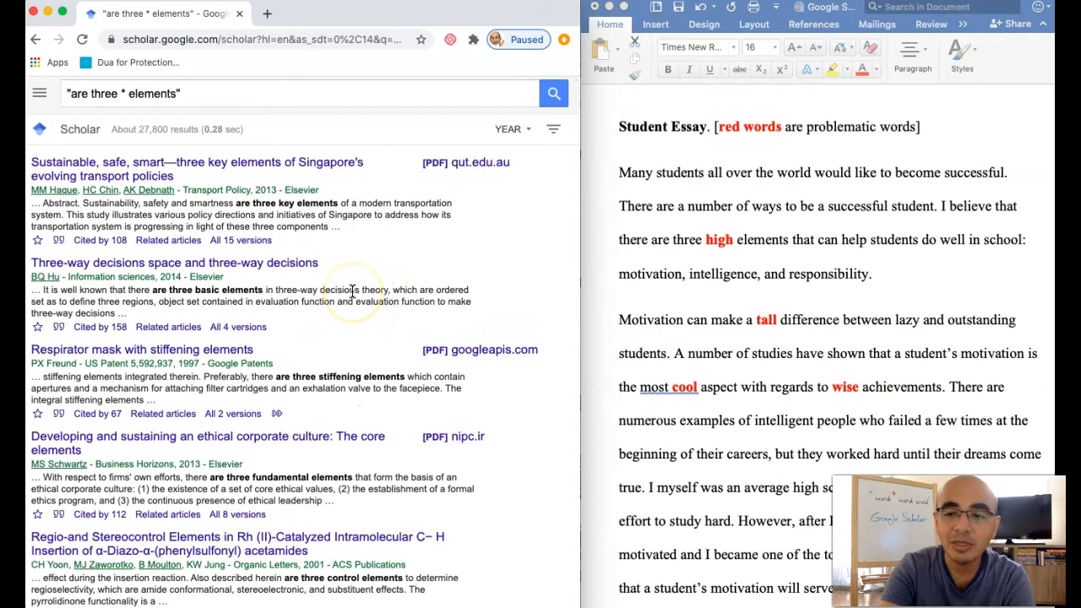
scroll(353, 290, "down", 2)
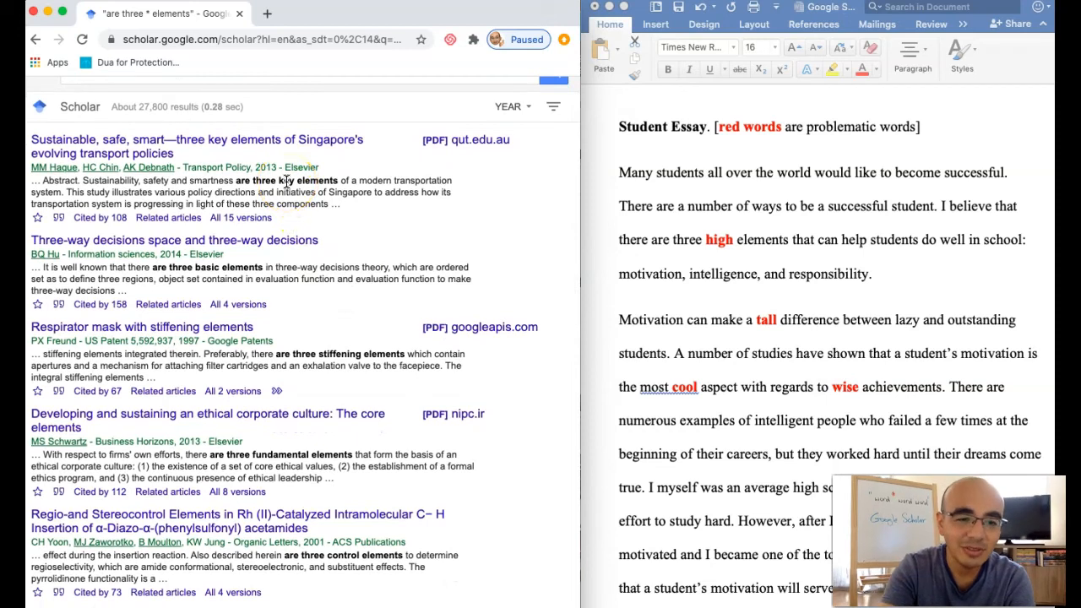
scroll(296, 236, "down", 1)
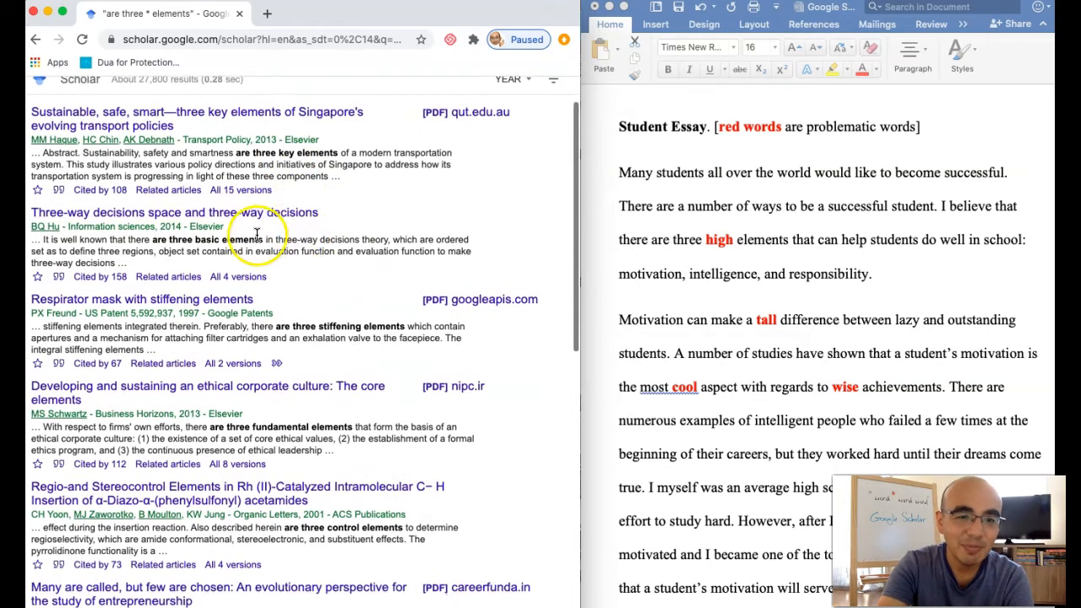
scroll(334, 326, "down", 2)
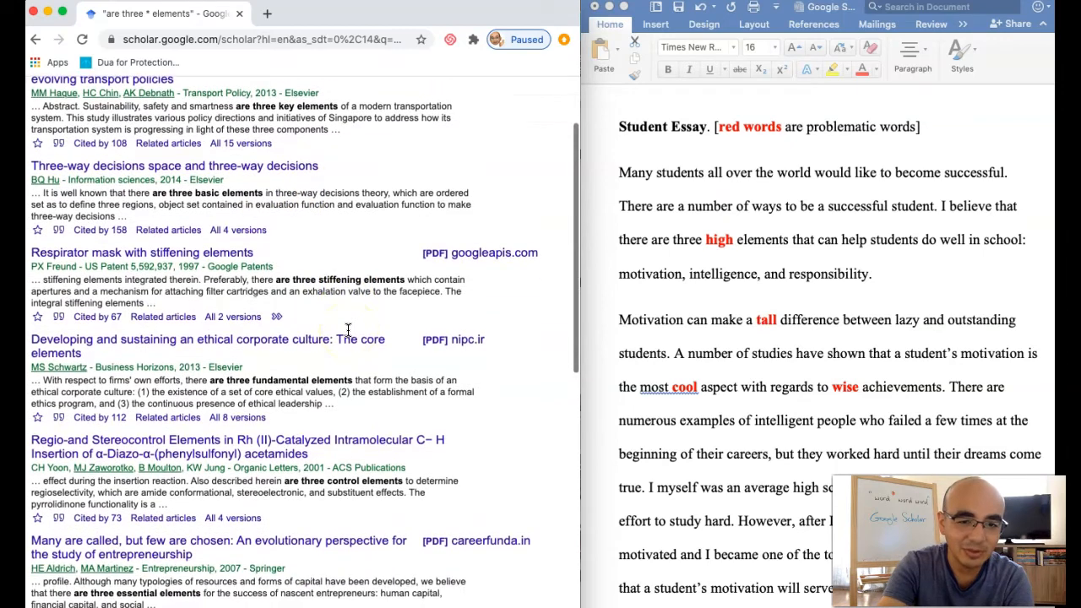
scroll(300, 390, "down", 4)
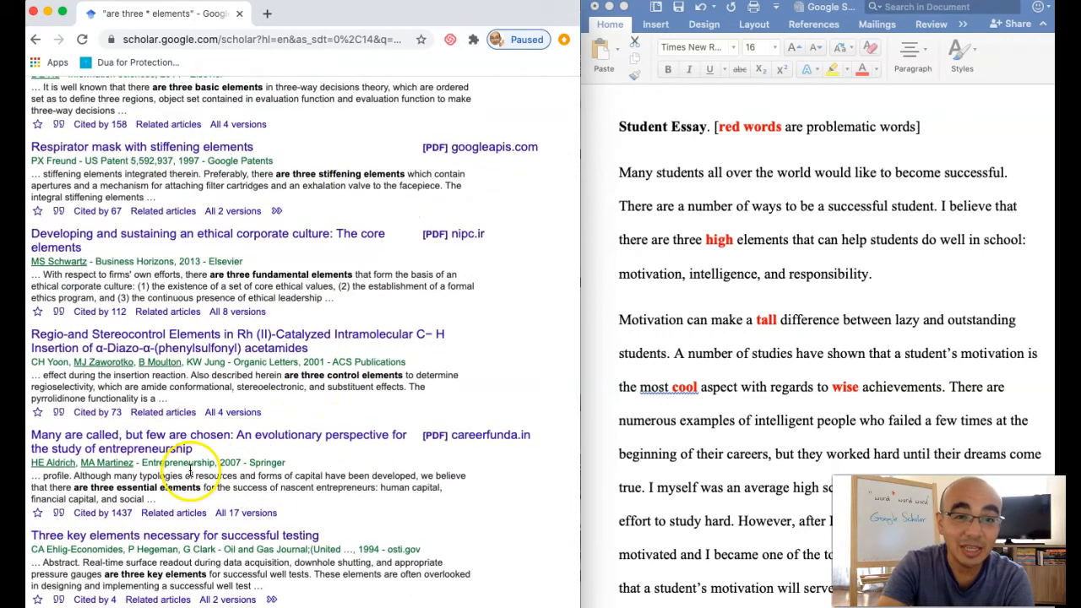
In the essay's first paragraph in Word, replace the red word "high" with "essential / key / fundamental" in bold.
left_click(726, 241)
double_click(719, 241)
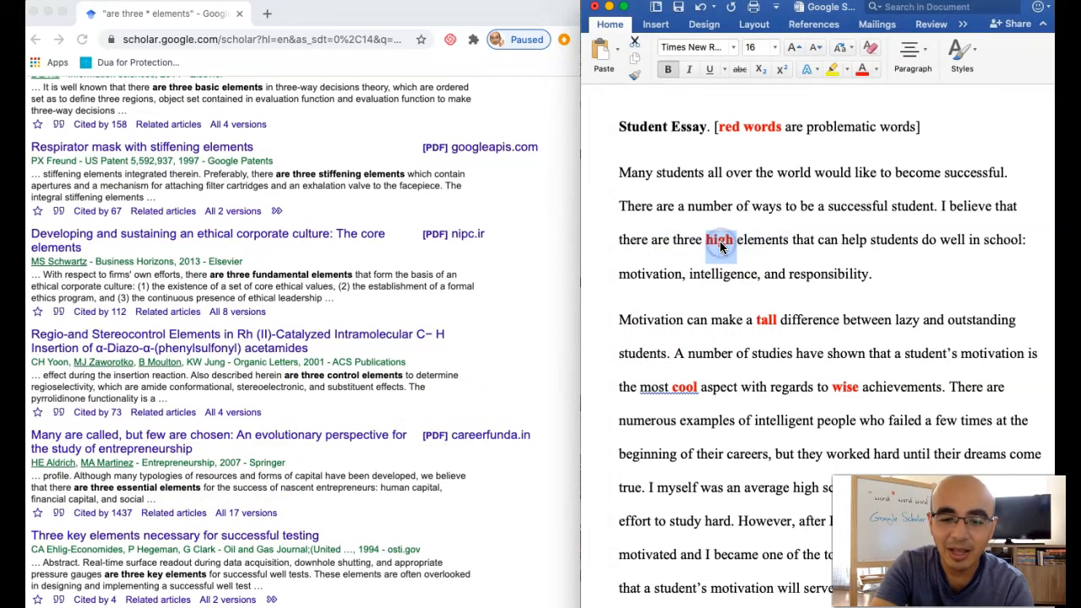
key("BackSpace")
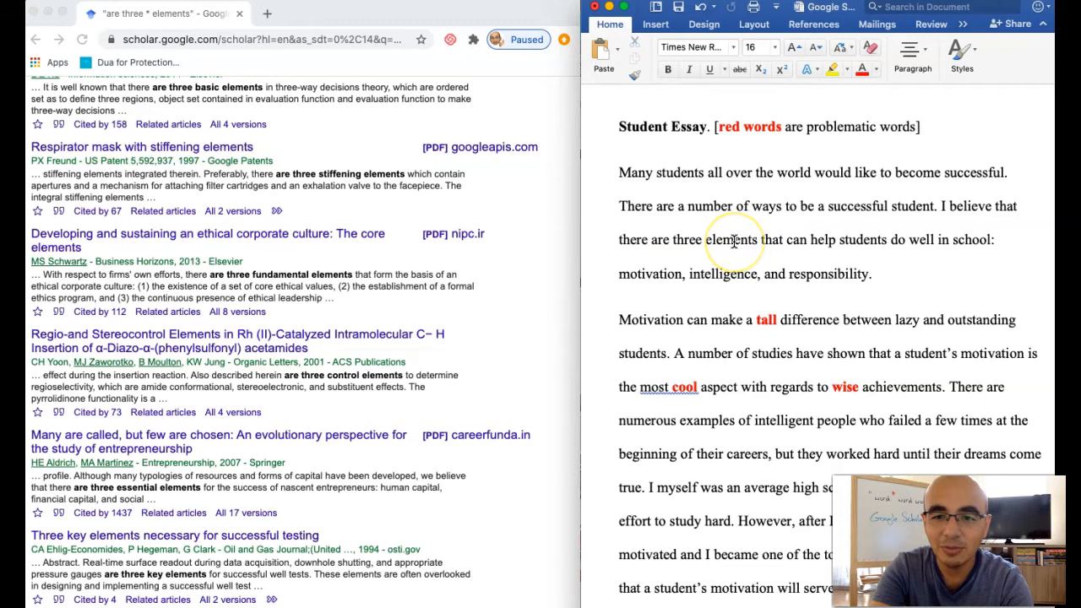
type("essentia")
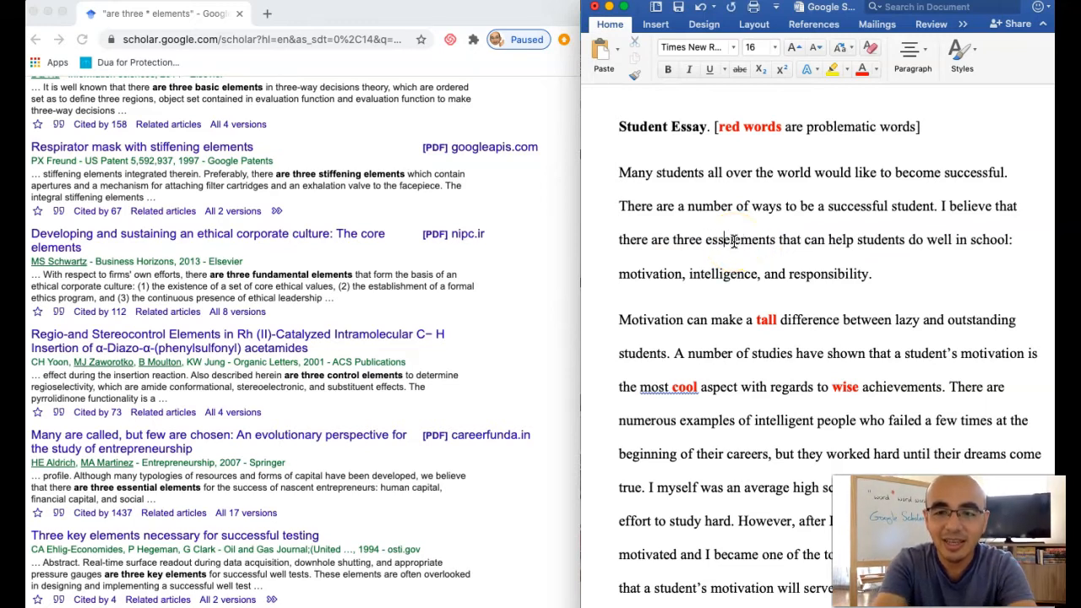
type("l / ")
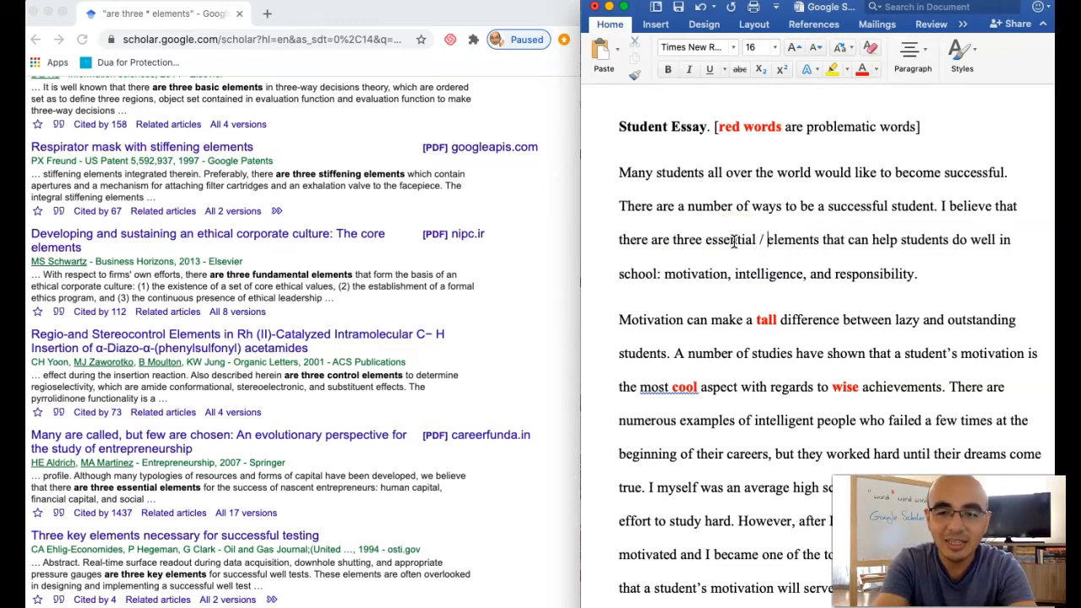
type("key / ")
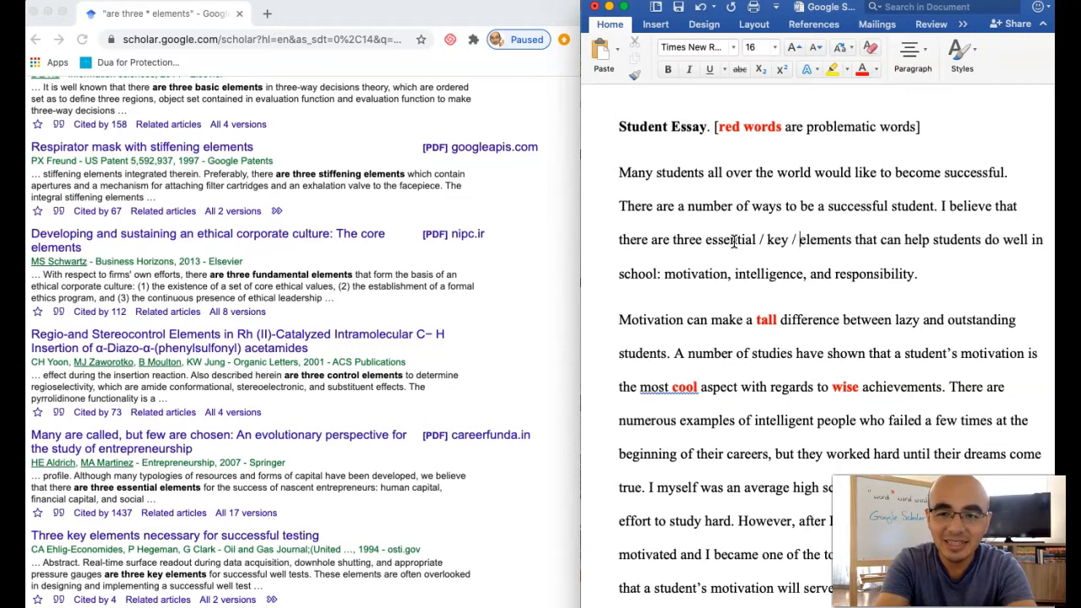
type("fundamental")
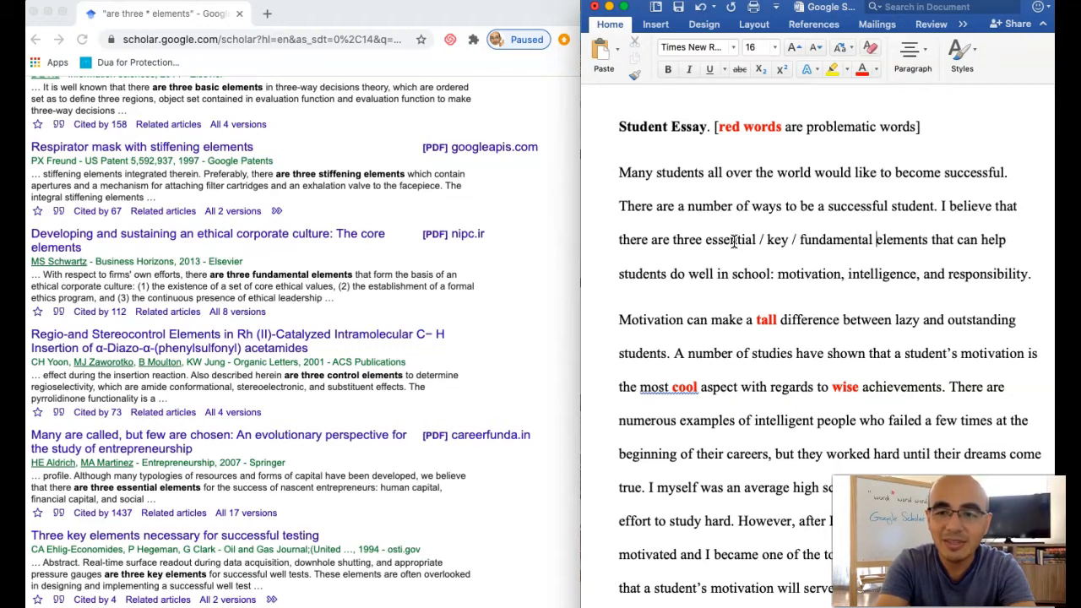
left_click_drag(705, 240, 869, 242)
key("ctrl+b")
Copy "make a tall difference between" from the essay's second paragraph and return to the Google Scholar start page in the browser.
scroll(790, 316, "down", 3)
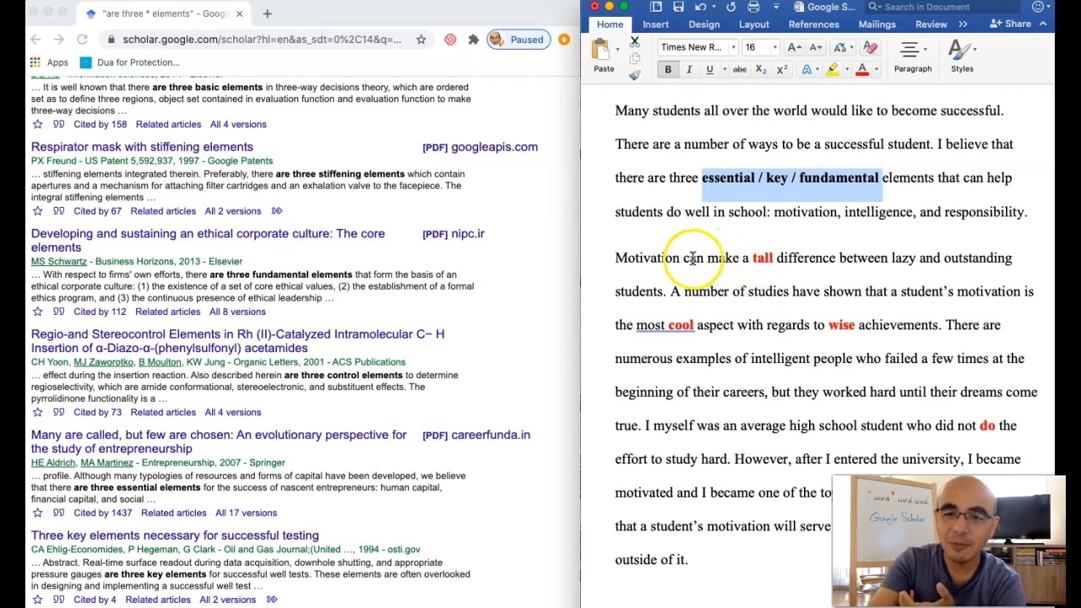
left_click_drag(708, 259, 877, 265)
key("super+c")
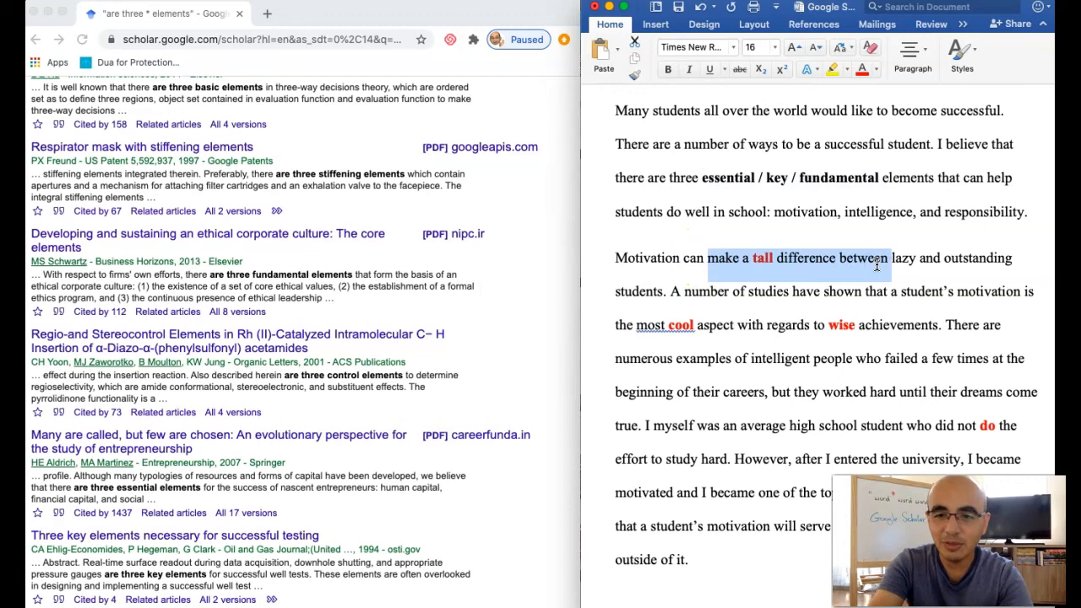
scroll(432, 231, "up", 4)
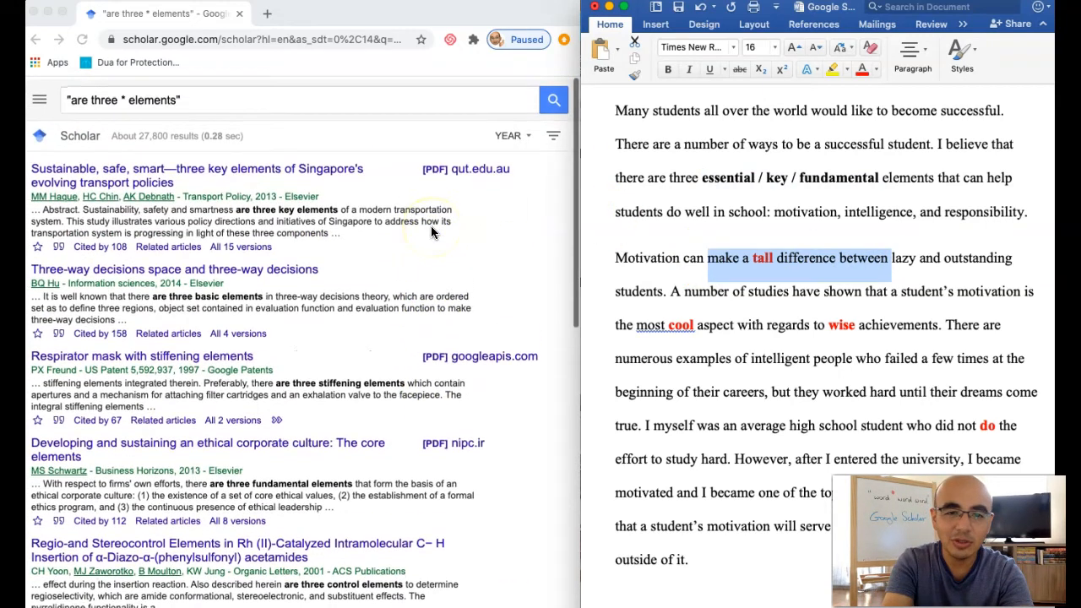
scroll(431, 232, "left", 5)
scroll(431, 226, "left", 5)
left_click(234, 227)
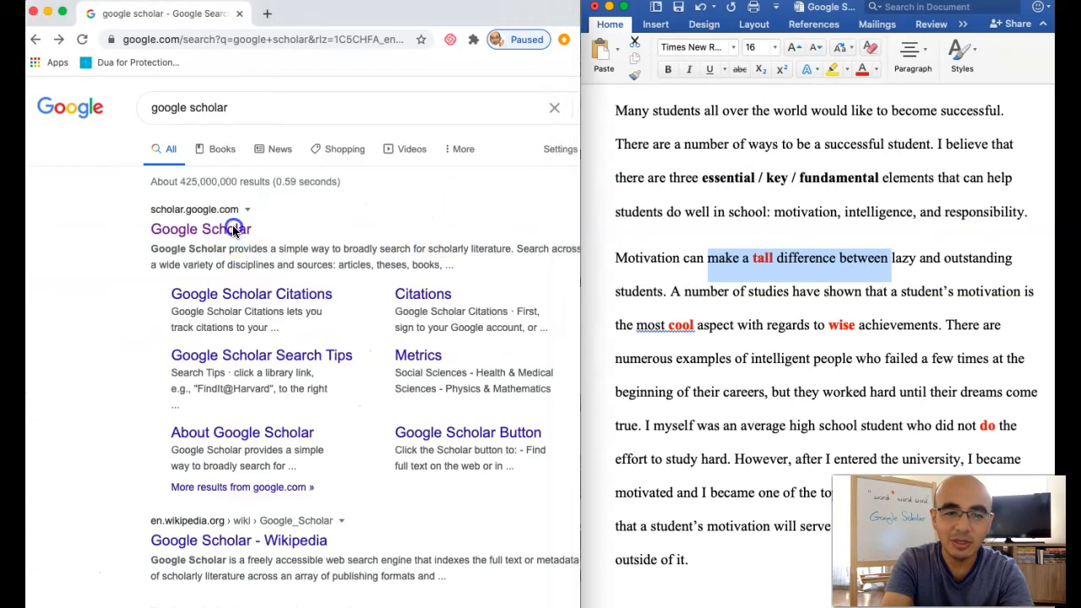
left_click(234, 227)
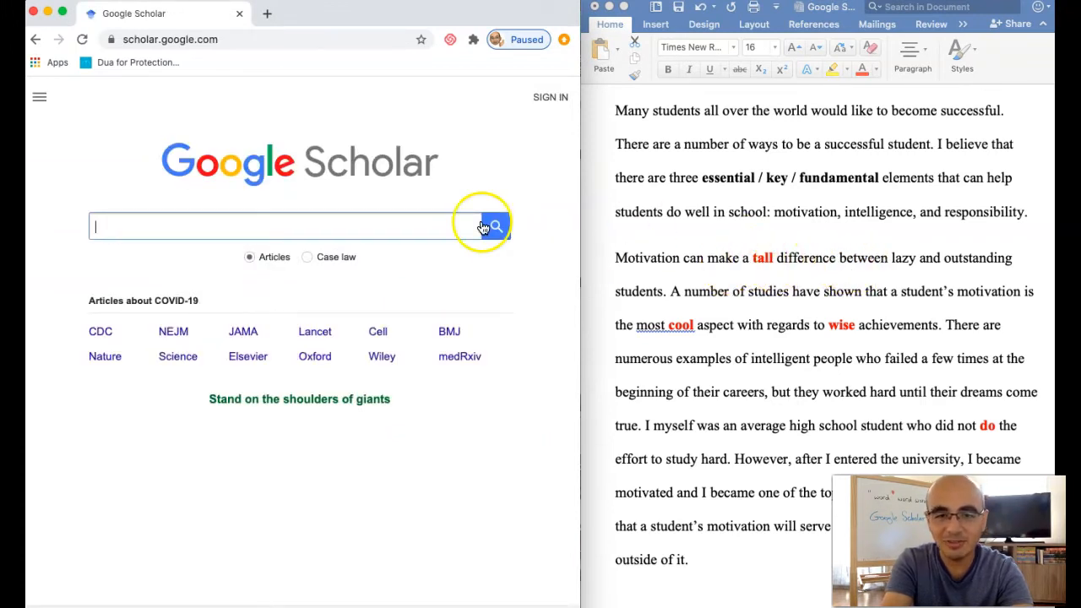
Search Google Scholar for the copied phrase in quotation marks with "tall" replaced by a wildcard: "make a * difference between".
left_click(281, 219)
type("\"")
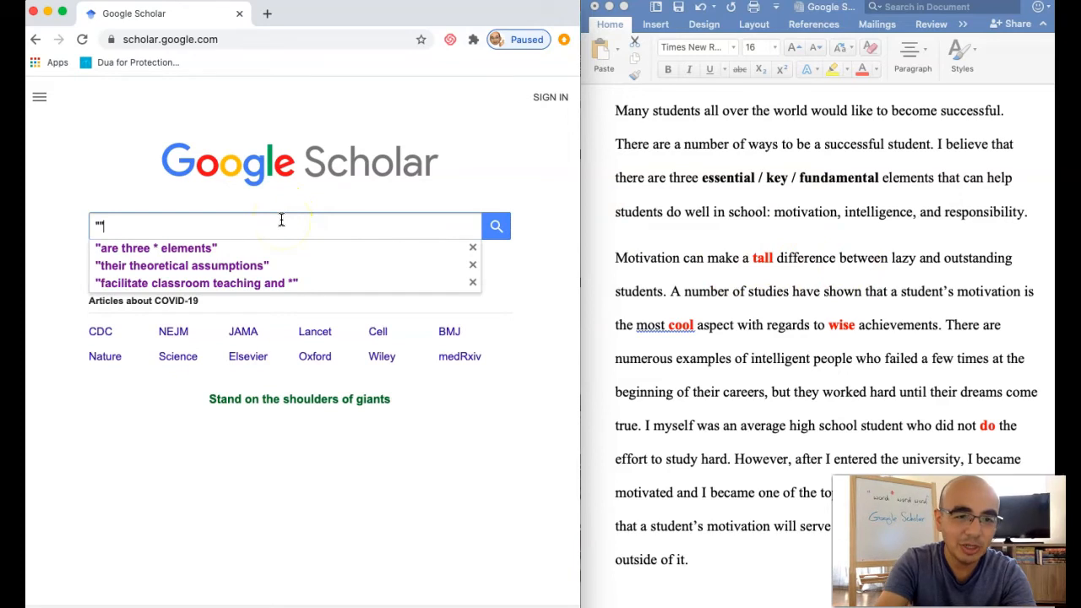
key("super+v")
key("Left")
key("BackSpace")
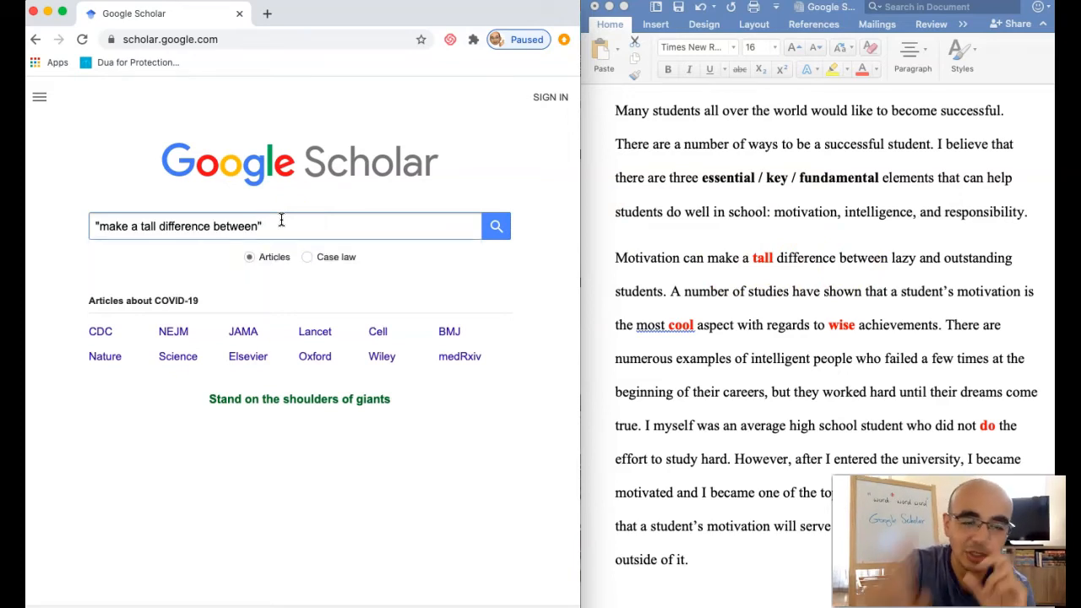
left_click(149, 225)
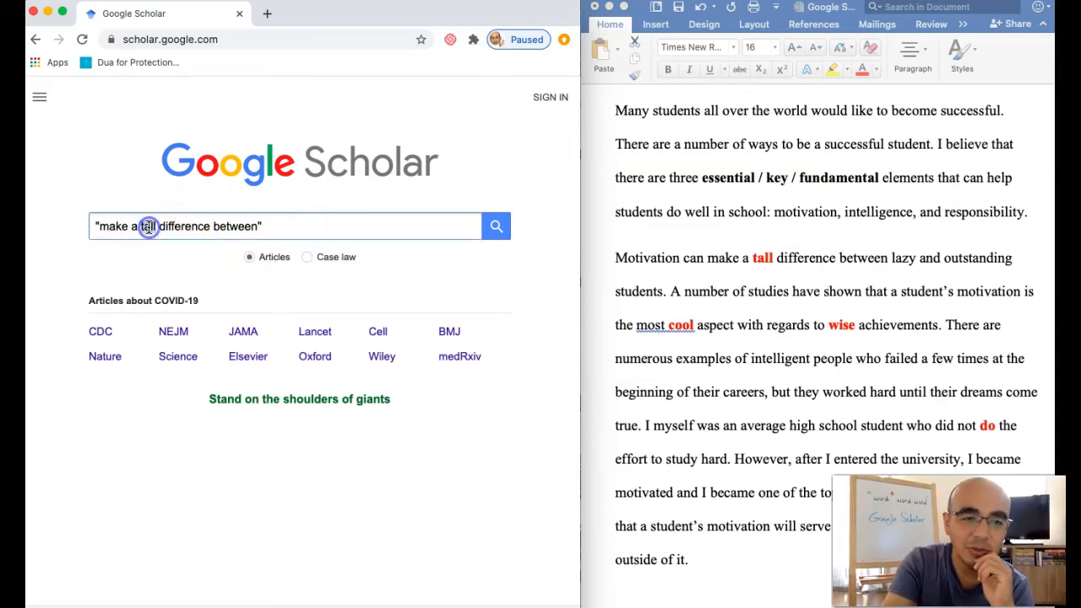
double_click(149, 225)
type("*")
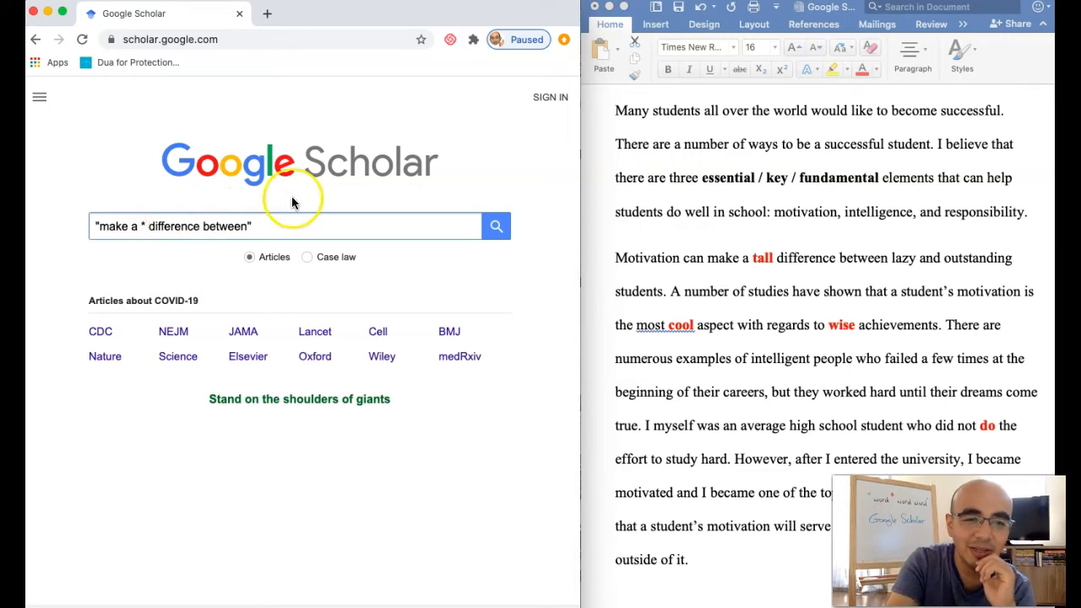
key("Return")
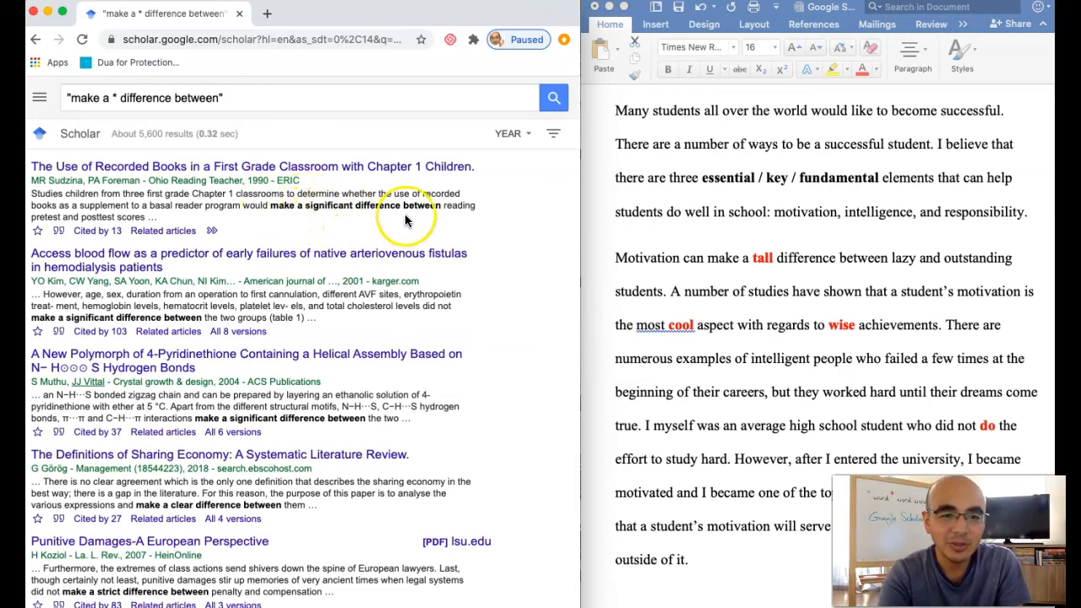
In the essay's second paragraph in Word, replace the red word "tall" with "significant /".
left_click(762, 259)
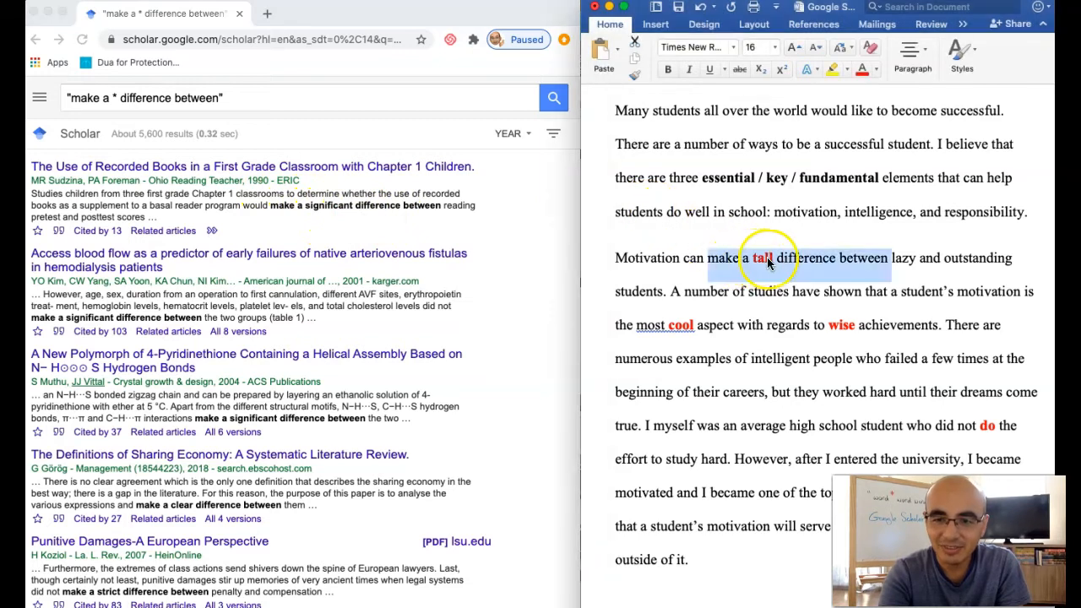
double_click(762, 259)
type("significant /")
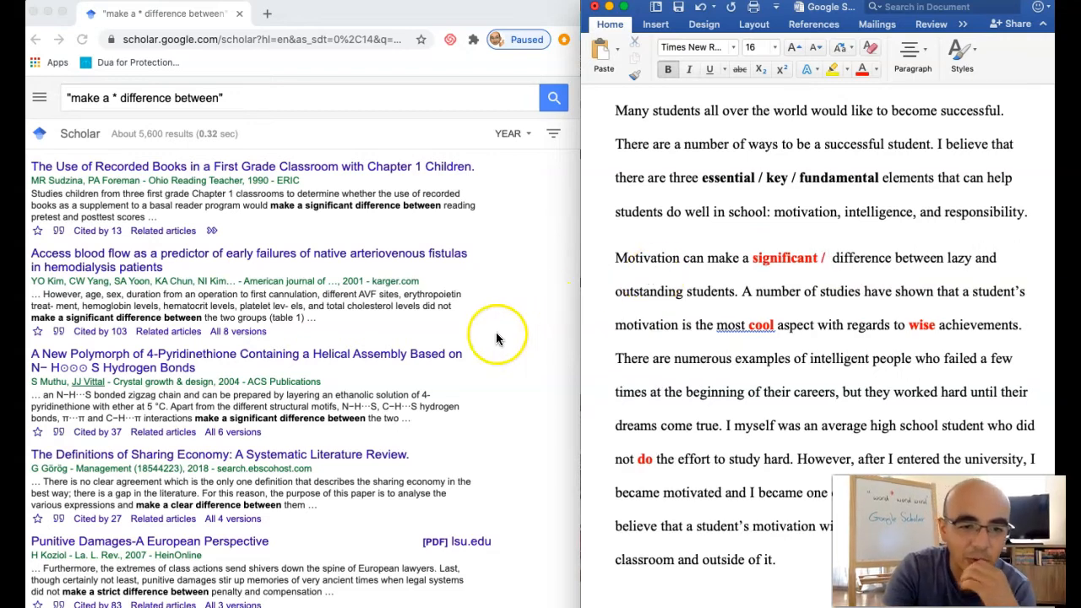
Look through more results for "make a * difference between" and add "crucial" after "significant /" in the essay.
scroll(425, 359, "down", 3)
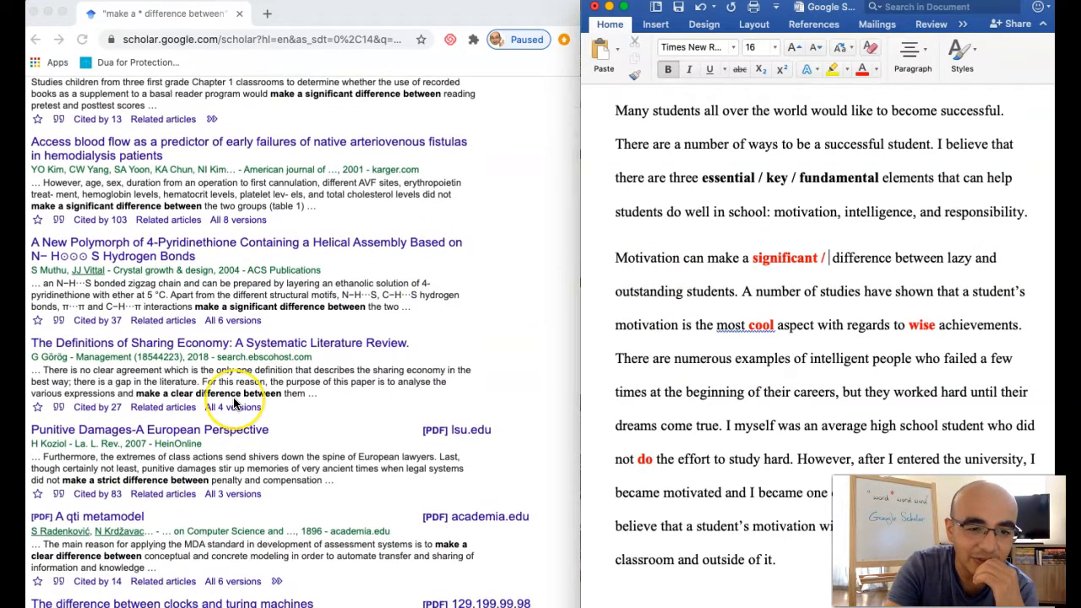
scroll(230, 404, "down", 1)
scroll(235, 404, "down", 3)
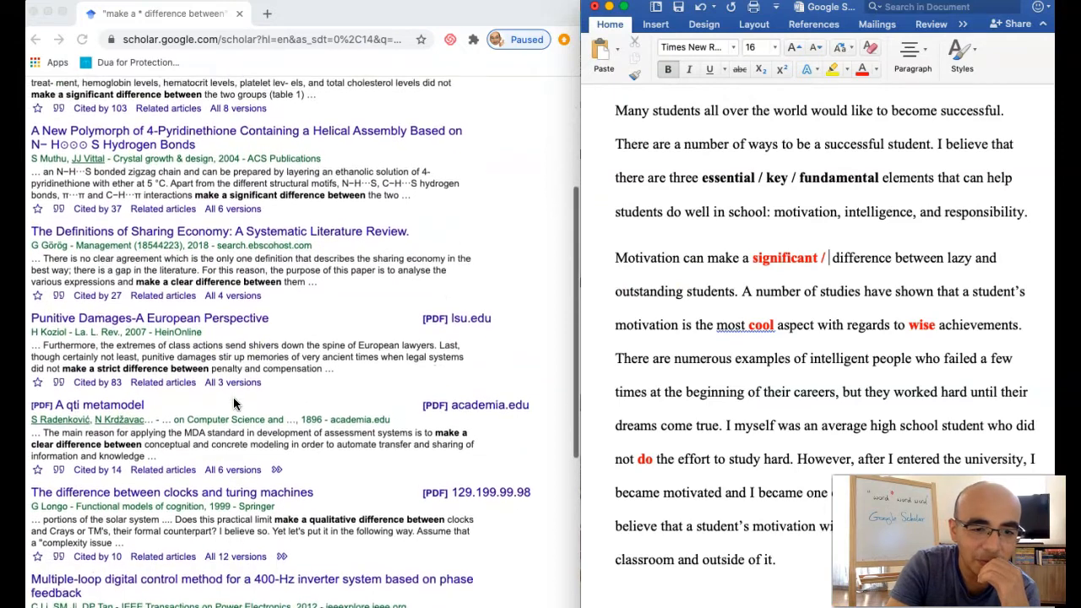
scroll(342, 439, "down", 6)
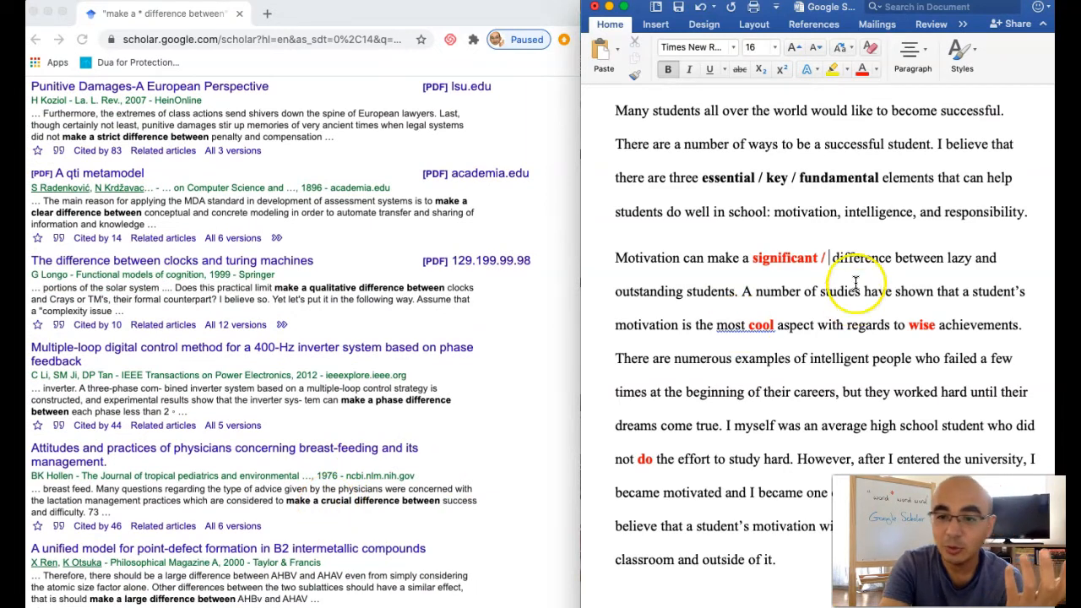
left_click(831, 258)
type("t / crucial")
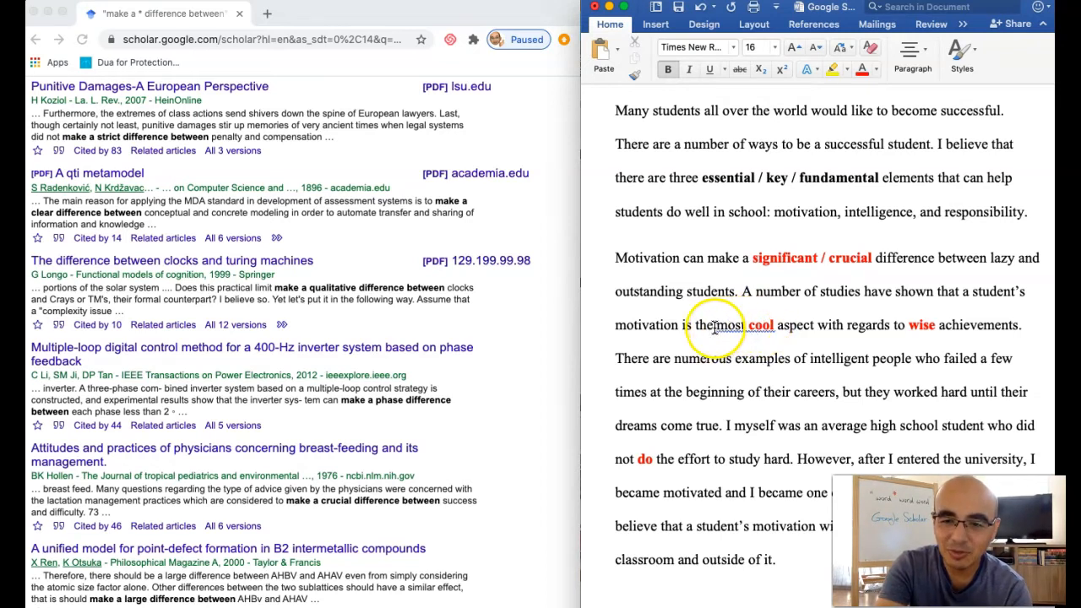
Copy "the most cool aspect with regards" from the essay and enter it in quotation marks as the new Google Scholar query.
left_click_drag(715, 327, 870, 327)
key("super+c")
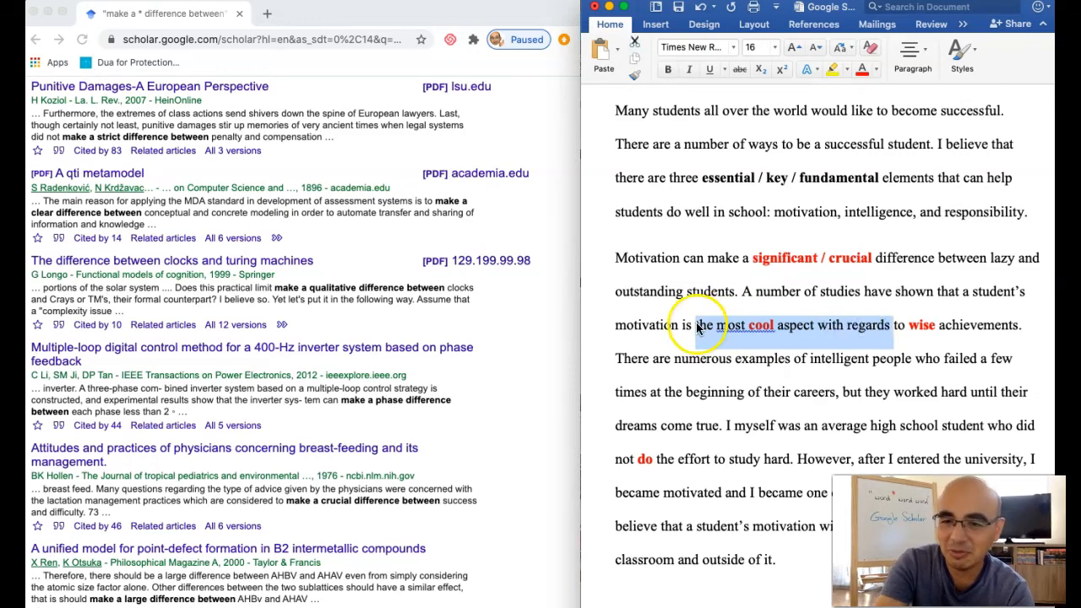
scroll(363, 325, "up", 6)
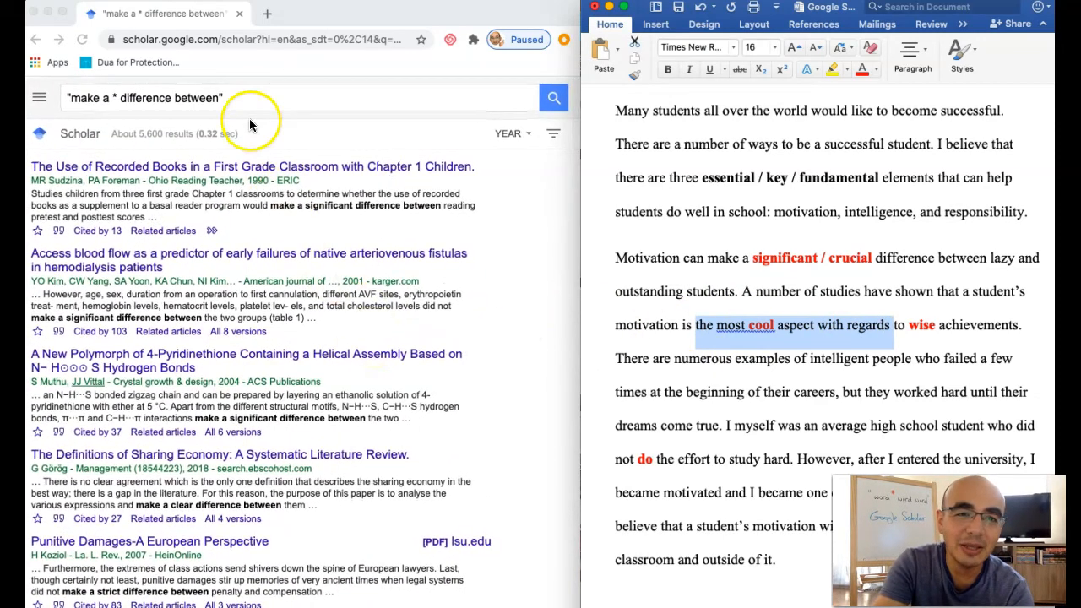
triple_click(240, 101)
type("\"")
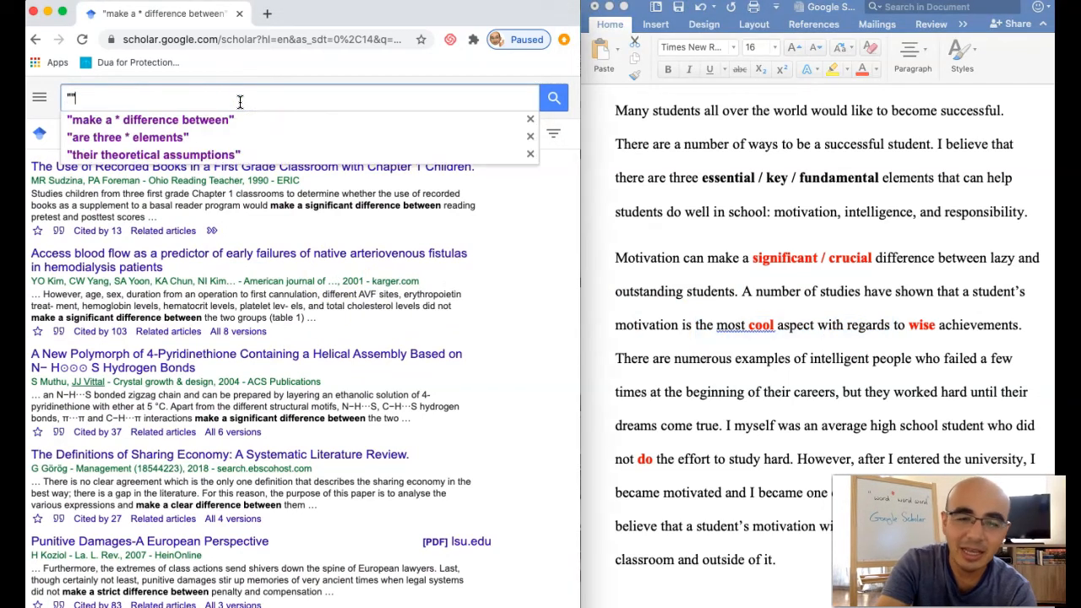
key("super+v")
type("\"")
key("Left")
key("BackSpace")
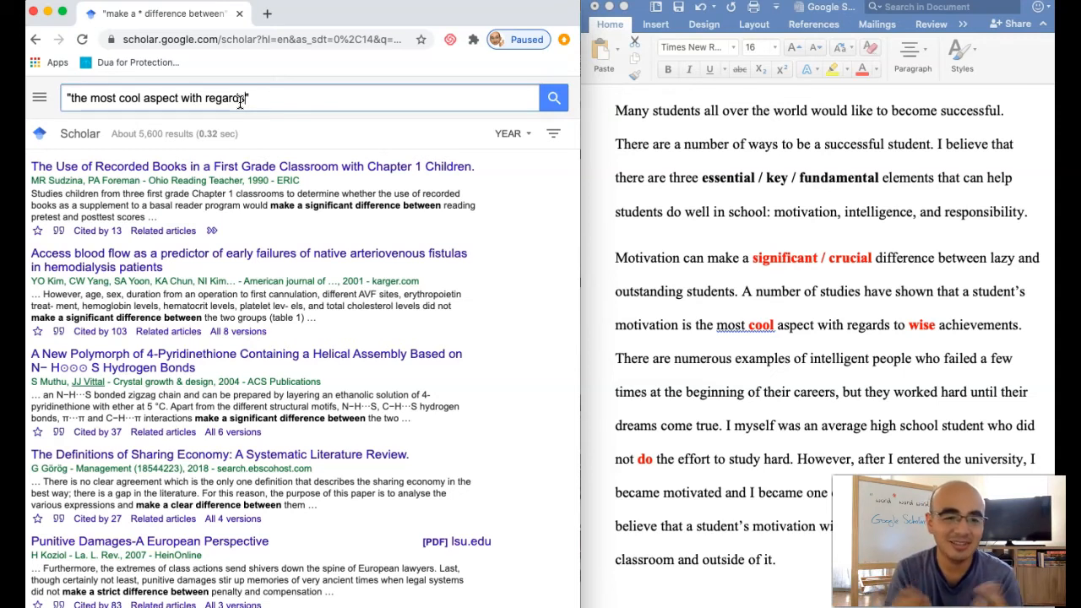
Replace "cool" in the query with an asterisk wildcard and search for "the most * aspect with regards".
double_click(127, 99)
type("*")
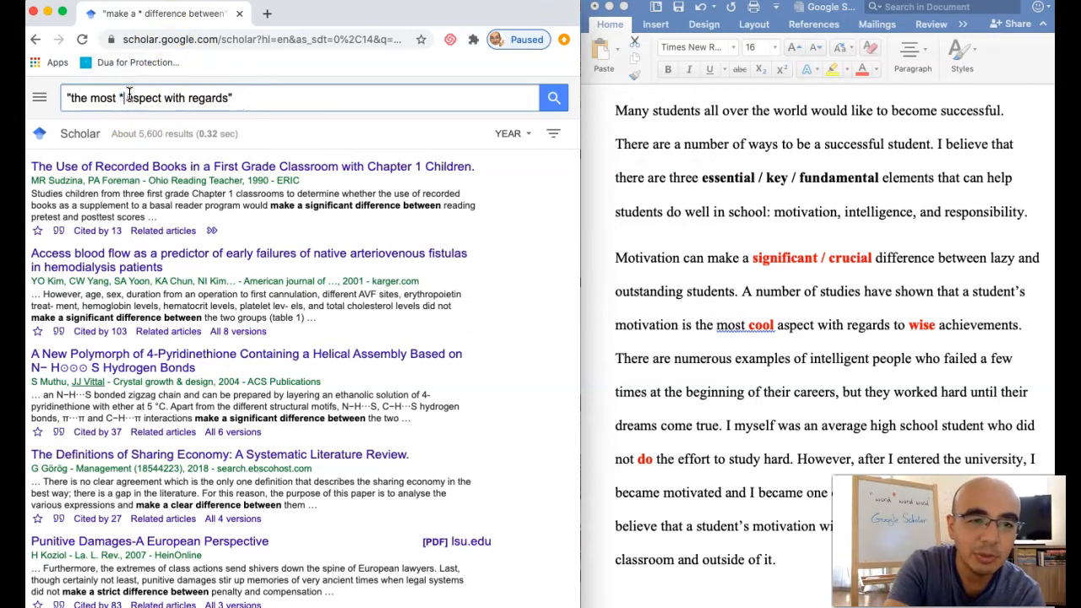
left_click(247, 95)
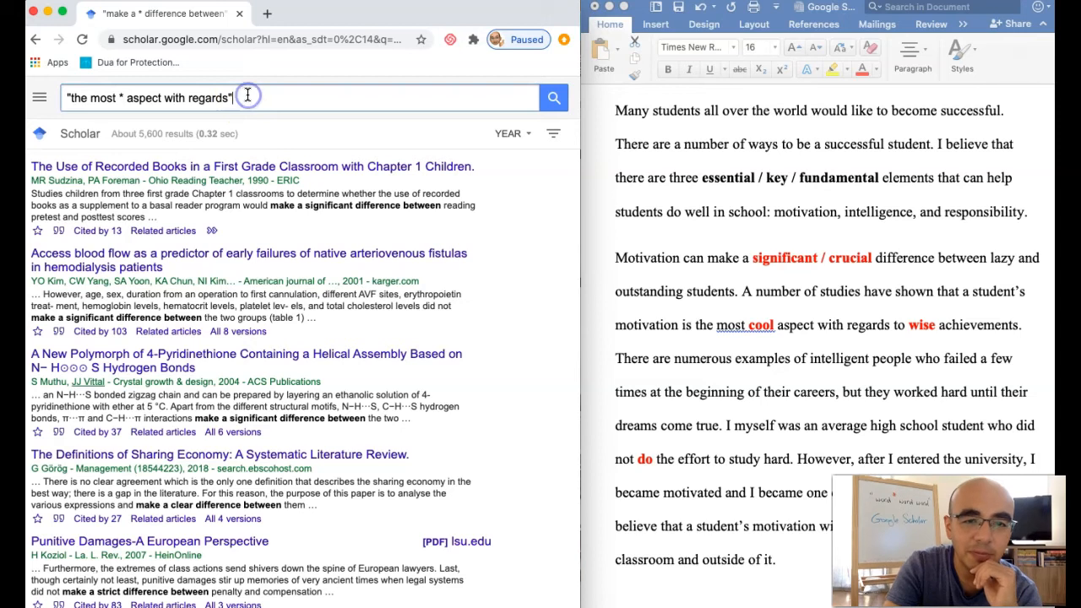
key("Return")
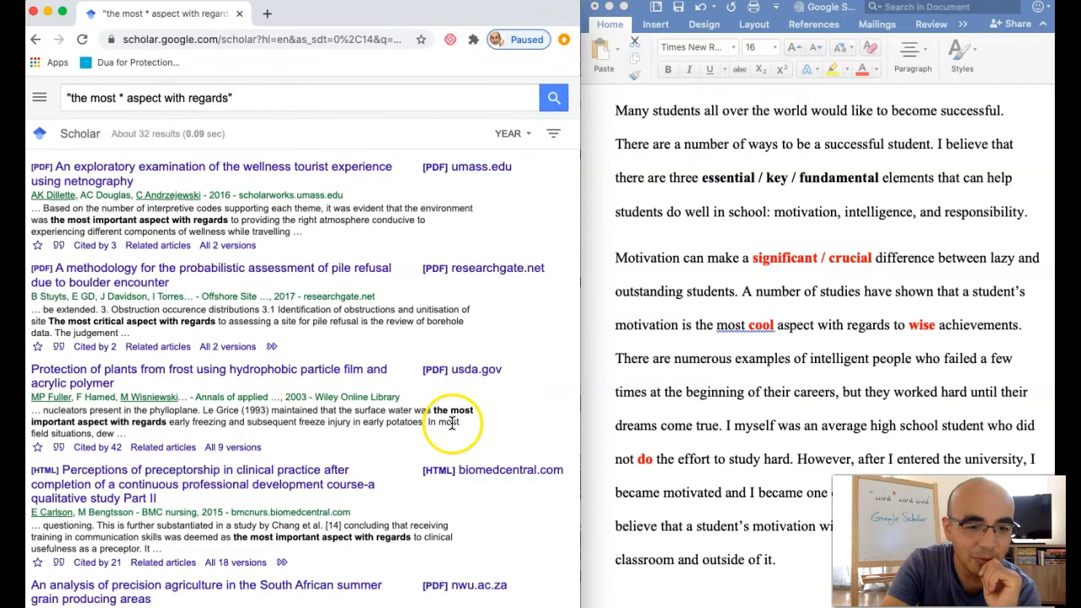
Look through the results, then extend the query to "the most * aspect with regards to" and search again.
scroll(421, 454, "down", 3)
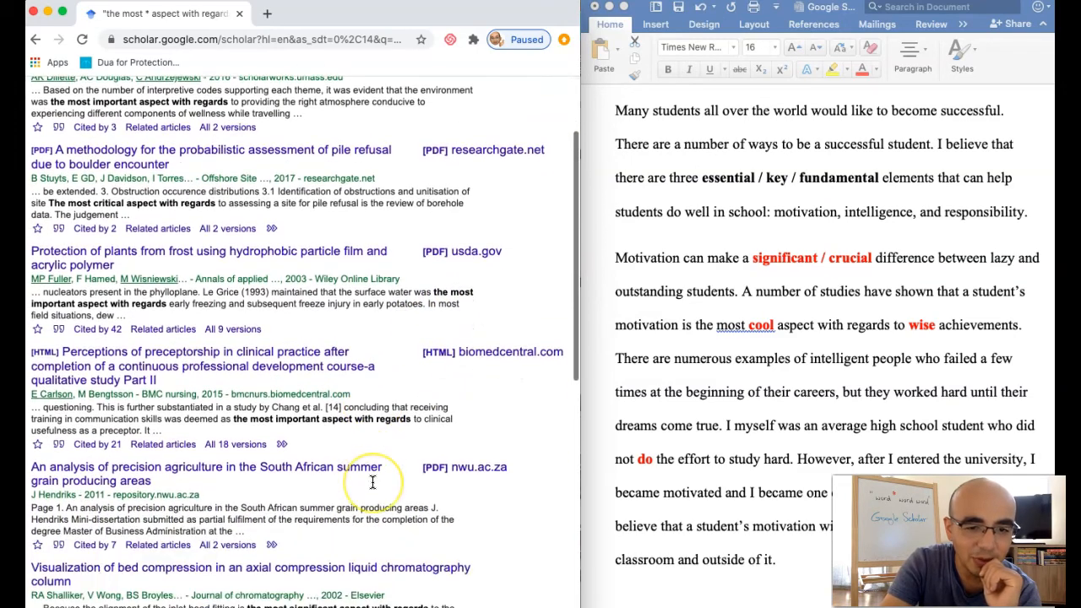
scroll(372, 482, "down", 5)
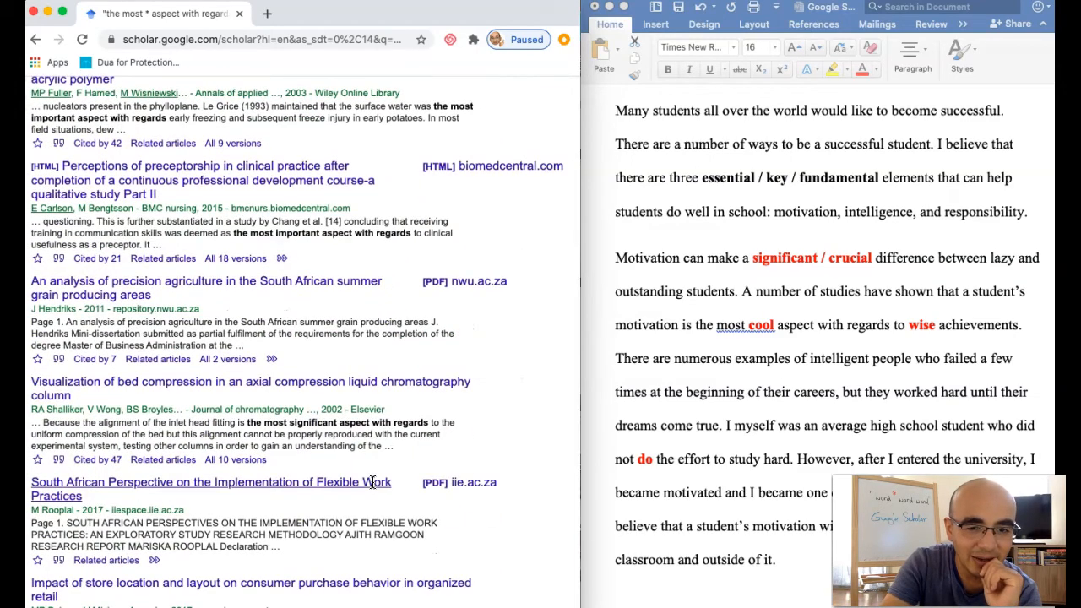
scroll(373, 482, "up", 8)
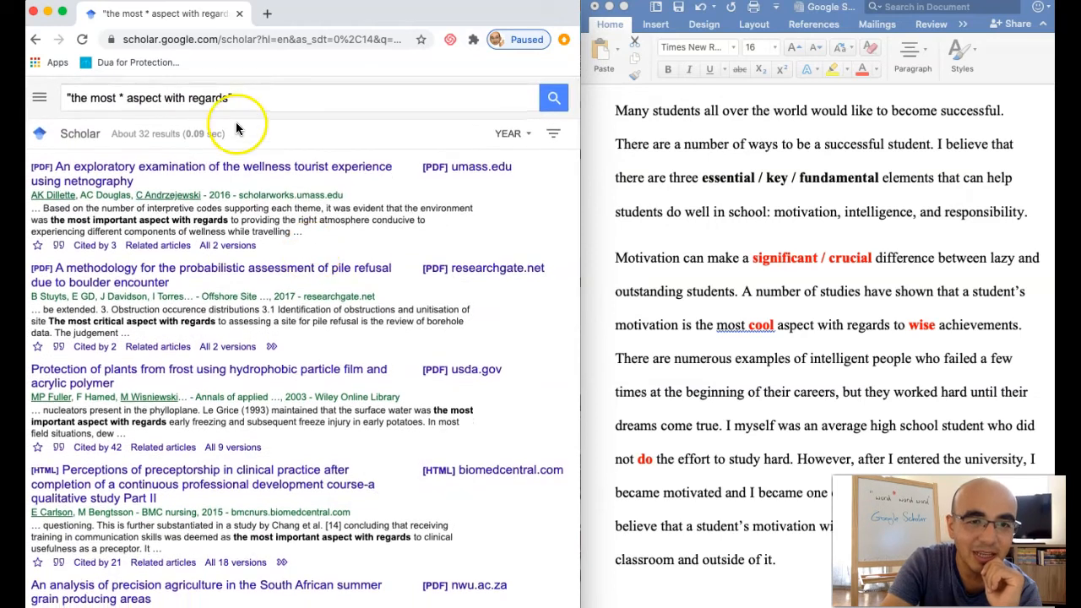
left_click(227, 98)
type("to")
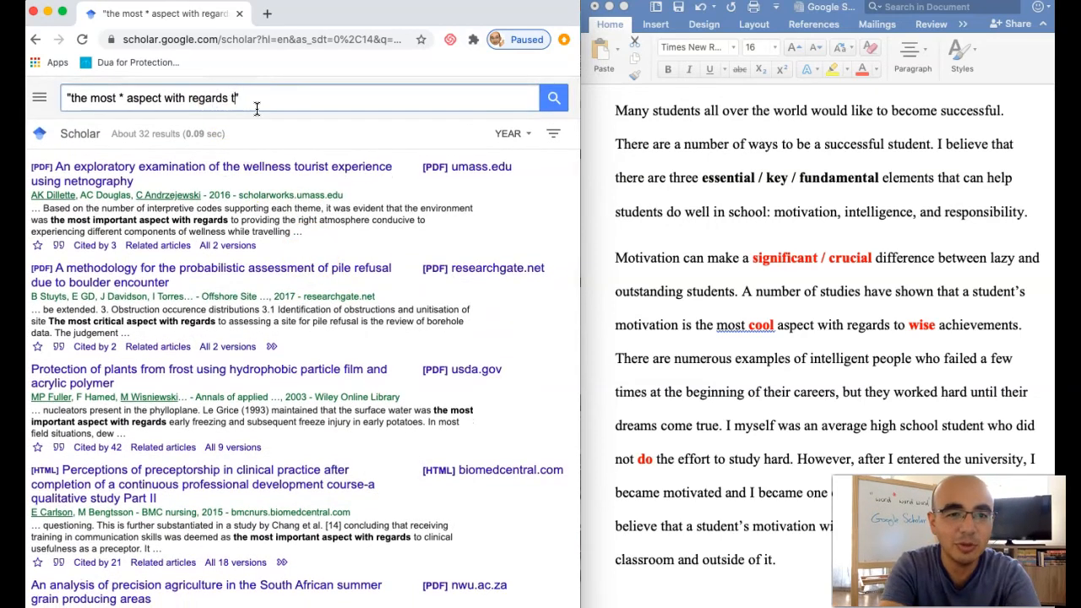
key("Return")
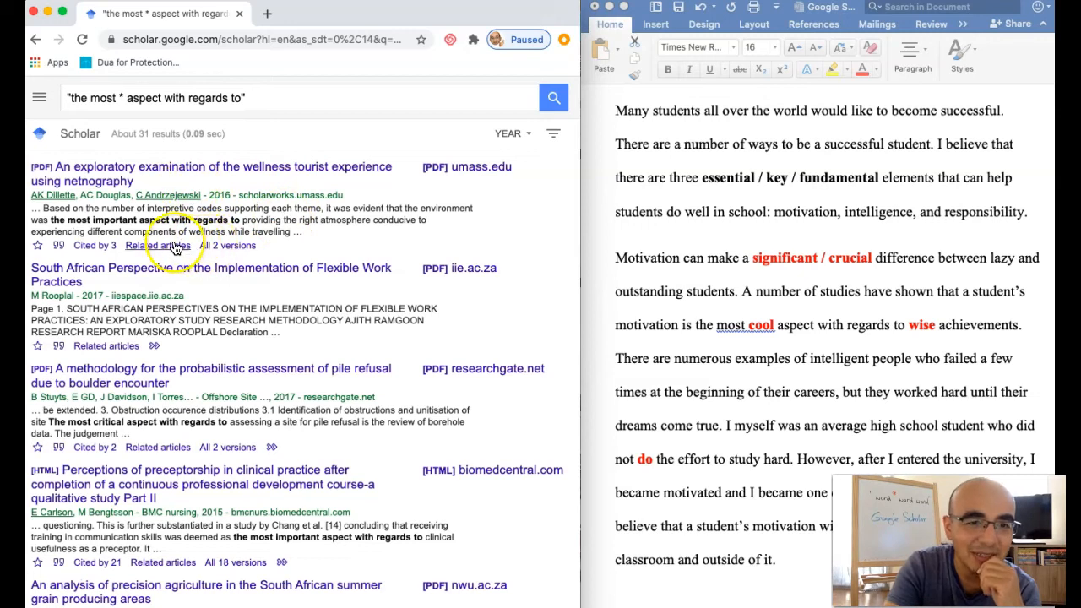
In the essay's second paragraph in Word, replace the red word "cool" with "important / critical".
left_click(748, 327)
double_click(748, 328)
type("impor")
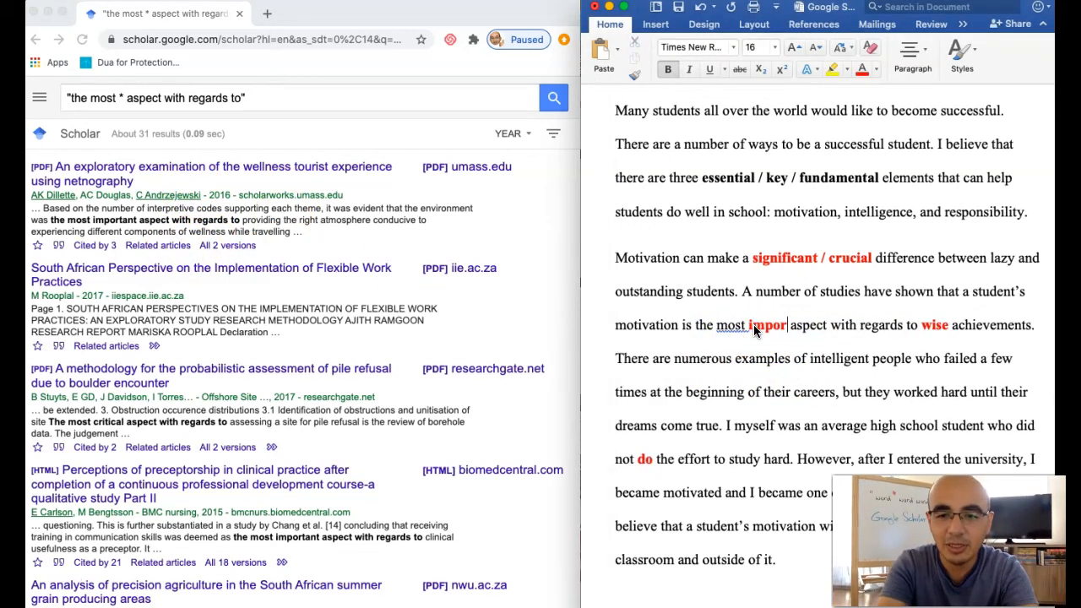
type("tant / critical")
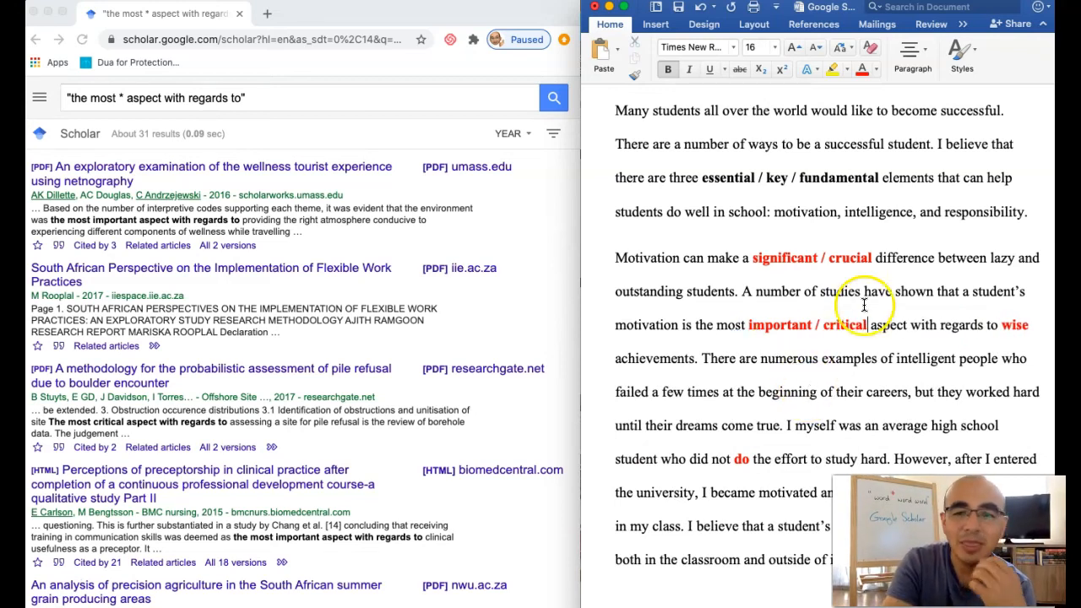
Change the font color of "significant / crucial" and "important / critical" in the second paragraph to black.
left_click_drag(744, 257, 874, 257)
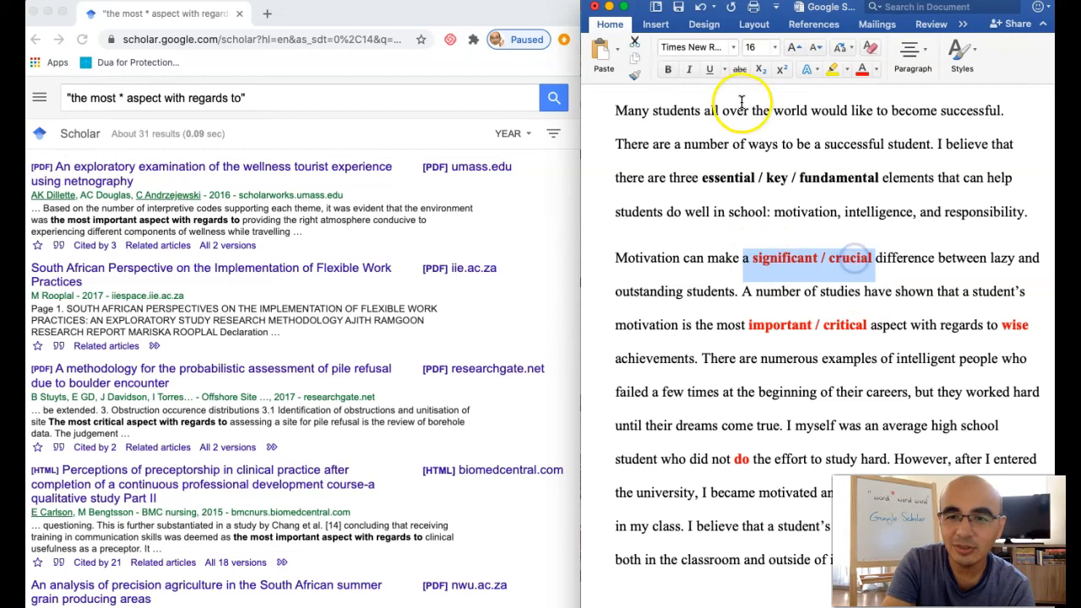
left_click(876, 69)
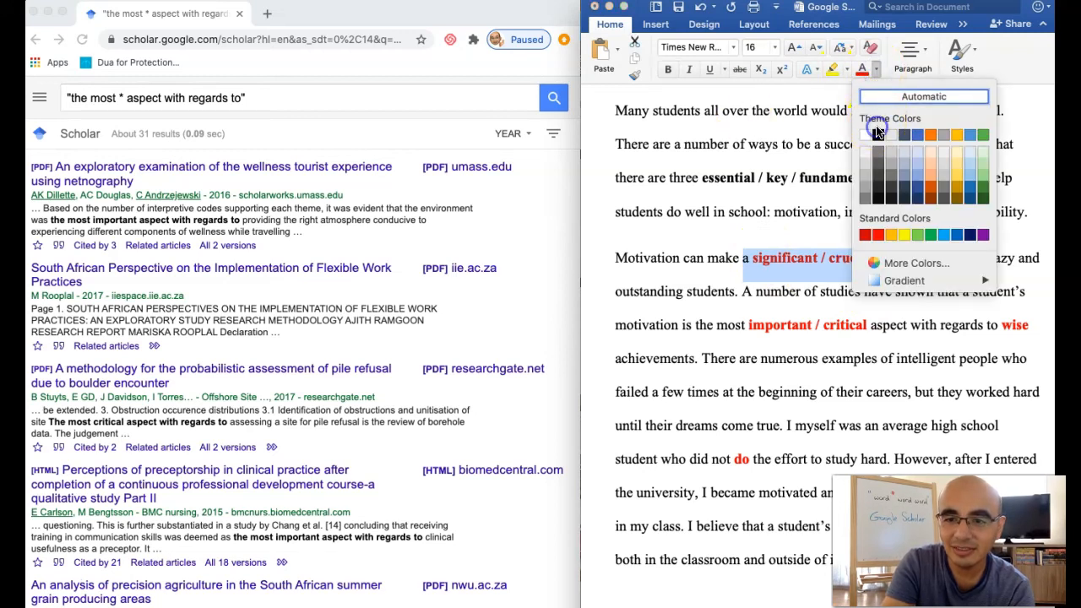
left_click(879, 134)
left_click_drag(749, 328, 870, 326)
left_click(861, 72)
left_click(808, 306)
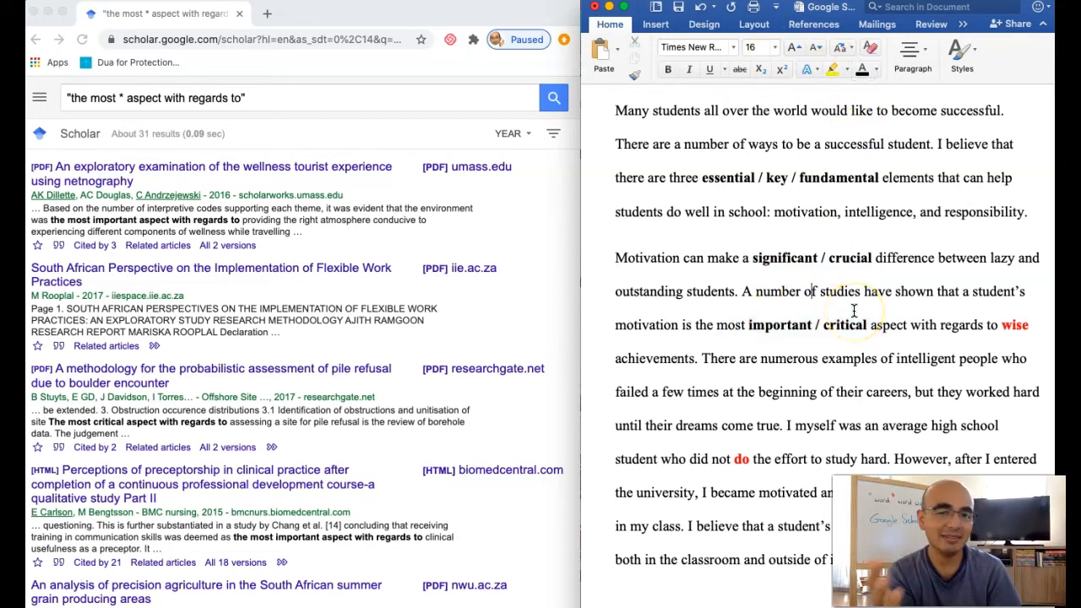